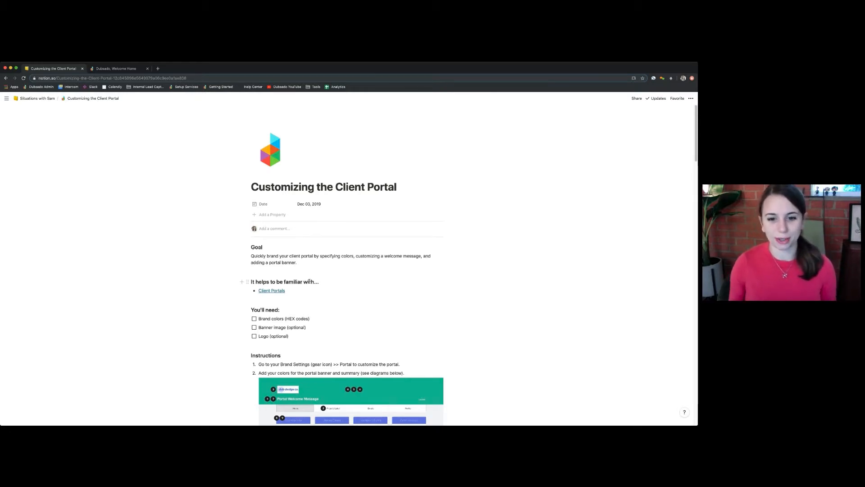
# Step: Read the Customizing the Client Portal guide from its goal and requirements through the portal diagrams and numbered instructions
pyautogui.scroll(-2, 357, 299)
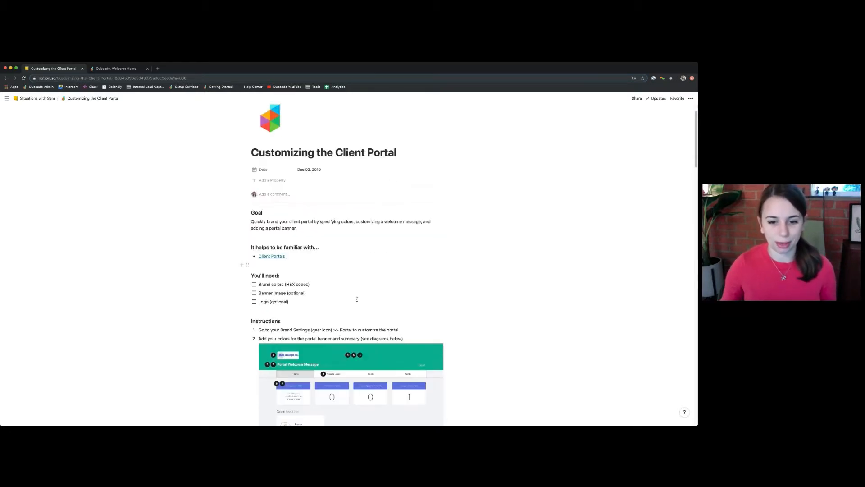
pyautogui.scroll(-1, 357, 299)
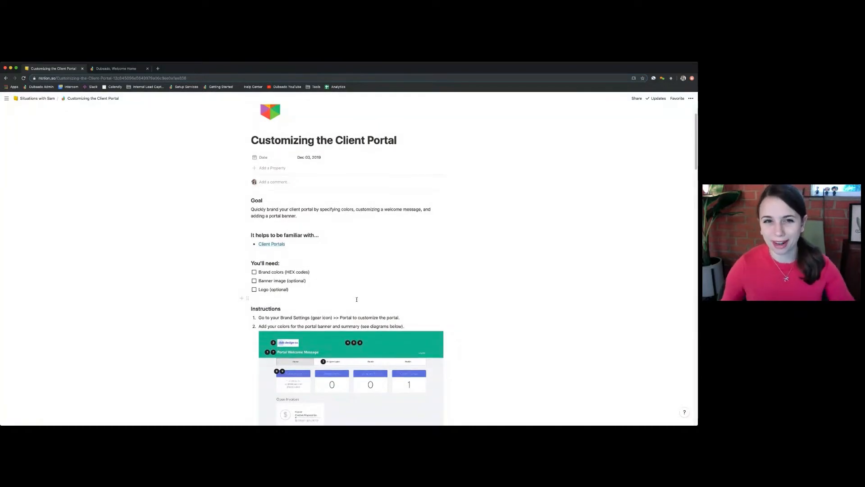
pyautogui.scroll(-1, 350, 293)
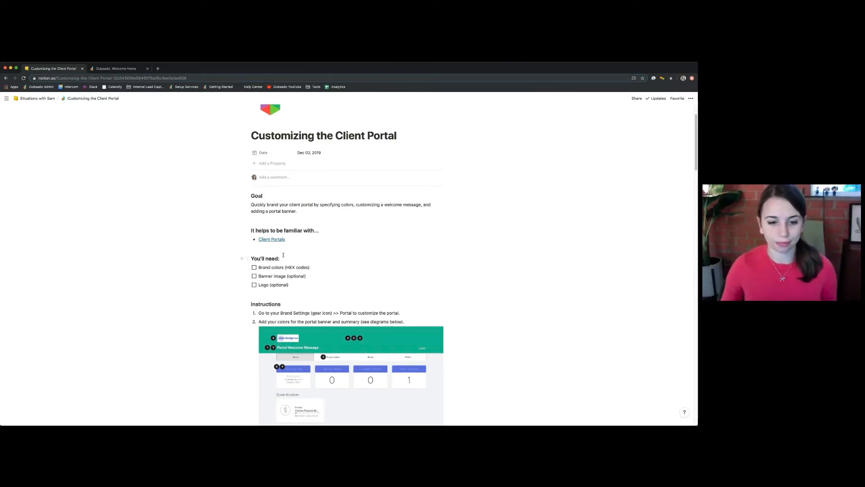
pyautogui.scroll(-2, 283, 255)
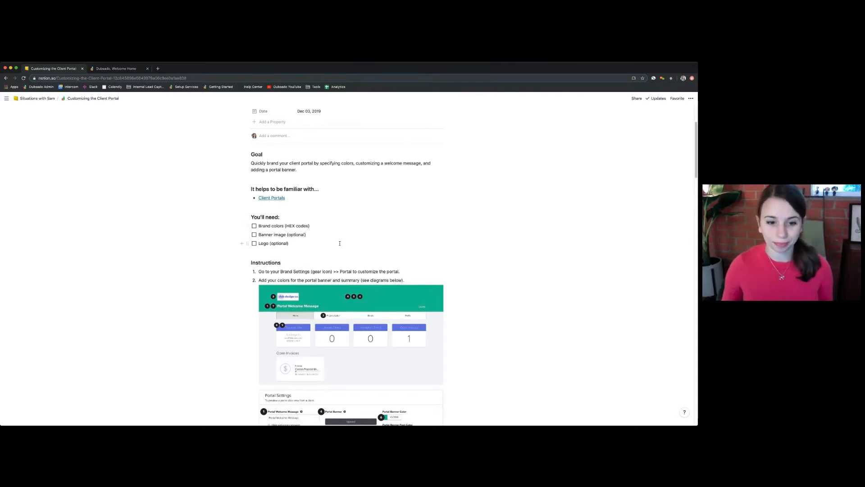
pyautogui.scroll(-5, 340, 243)
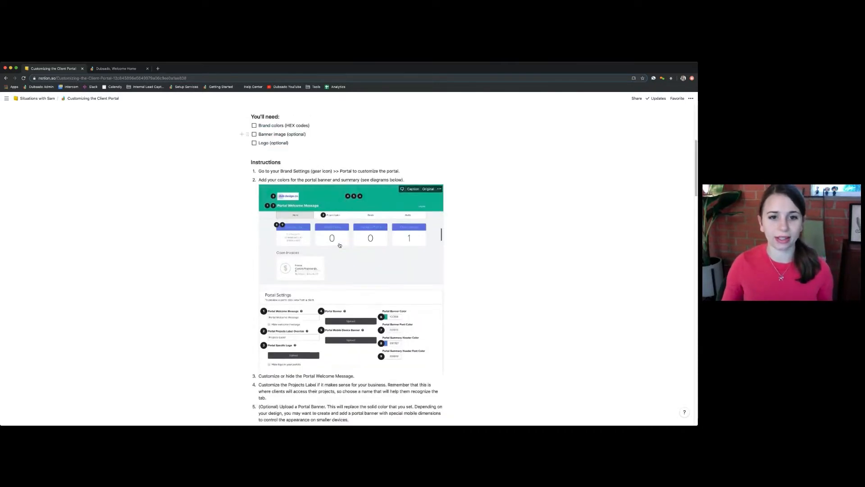
pyautogui.scroll(-2, 339, 245)
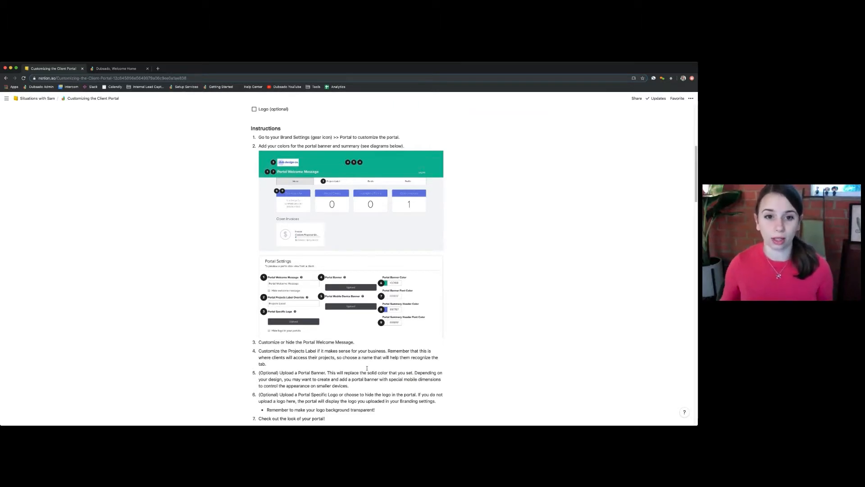
# Step: Switch to Dubsado and review the banner and summary header color options in the portal settings
pyautogui.click(104, 70)
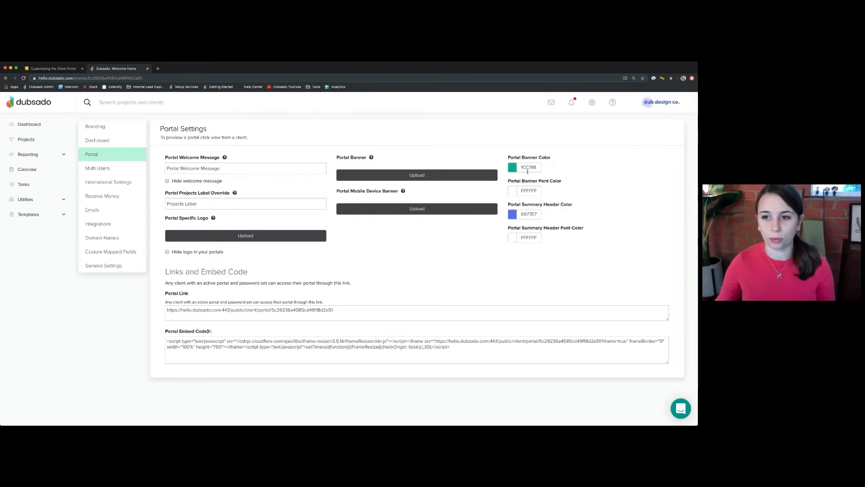
pyautogui.moveTo(509, 155); pyautogui.dragTo(584, 236)
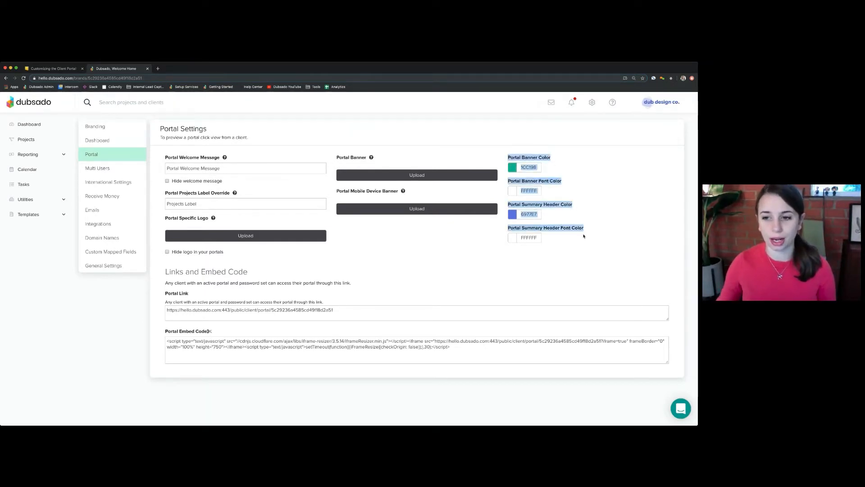
pyautogui.click(576, 243)
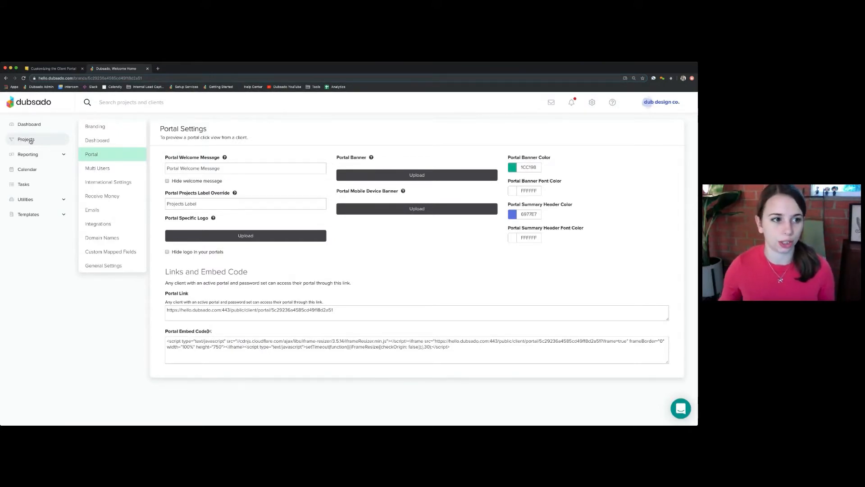
# Step: Open the project titled Custom Project from the projects list
pyautogui.click(49, 140)
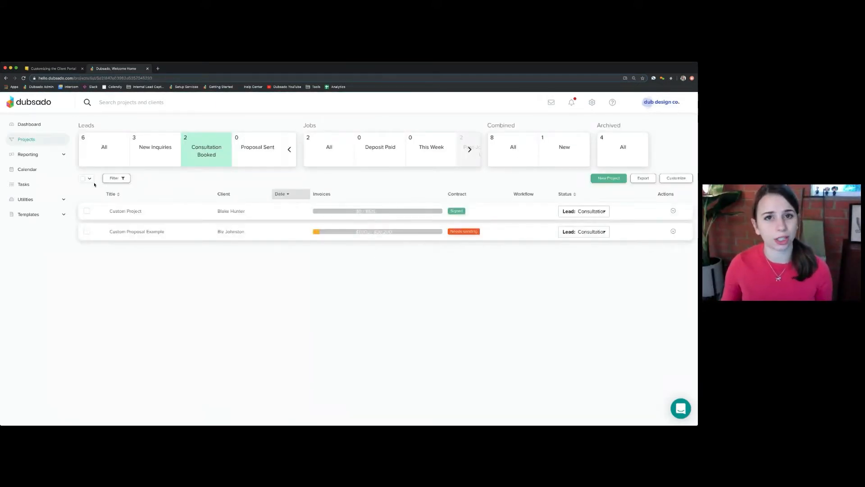
pyautogui.click(122, 212)
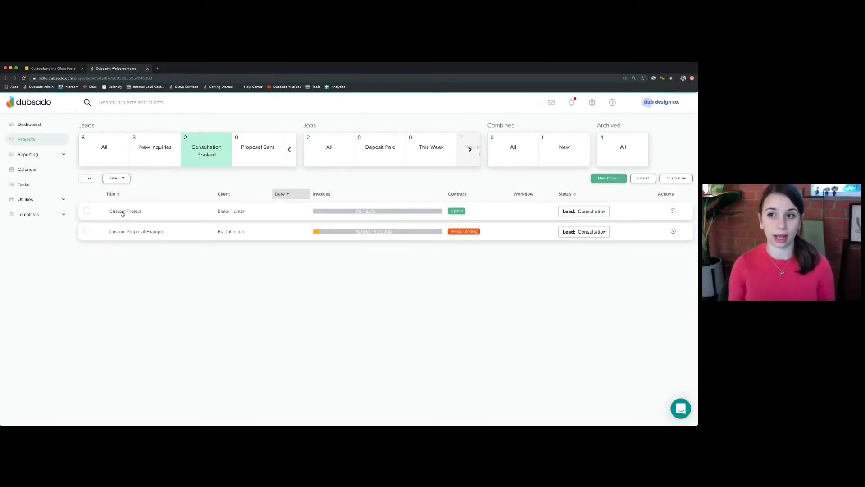
pyautogui.click(122, 212)
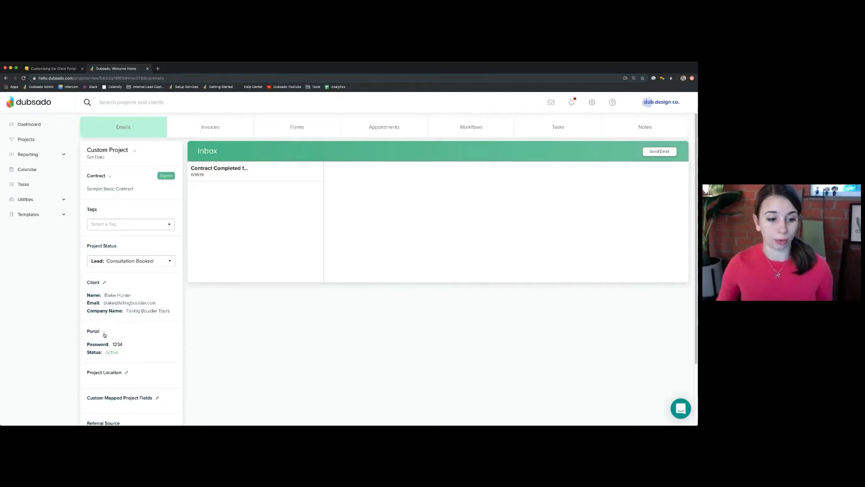
# Step: Check the project's portal status and open the client portal for viewing
pyautogui.moveTo(106, 352); pyautogui.dragTo(120, 353)
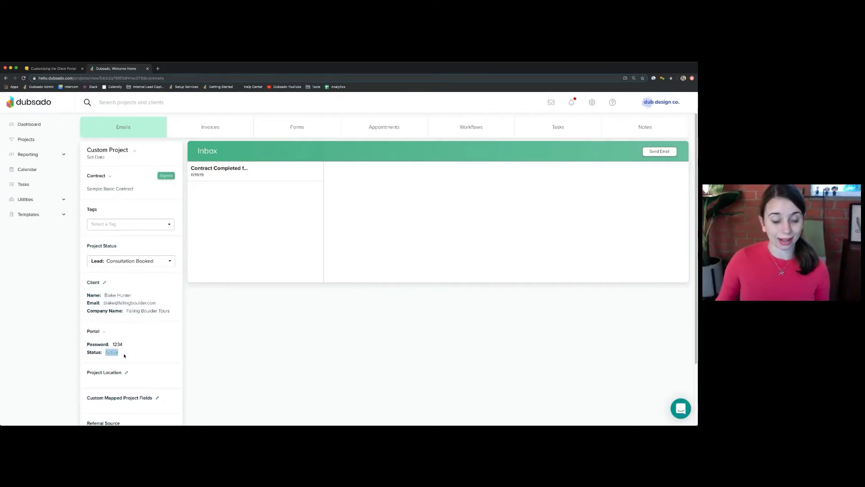
pyautogui.click(104, 332)
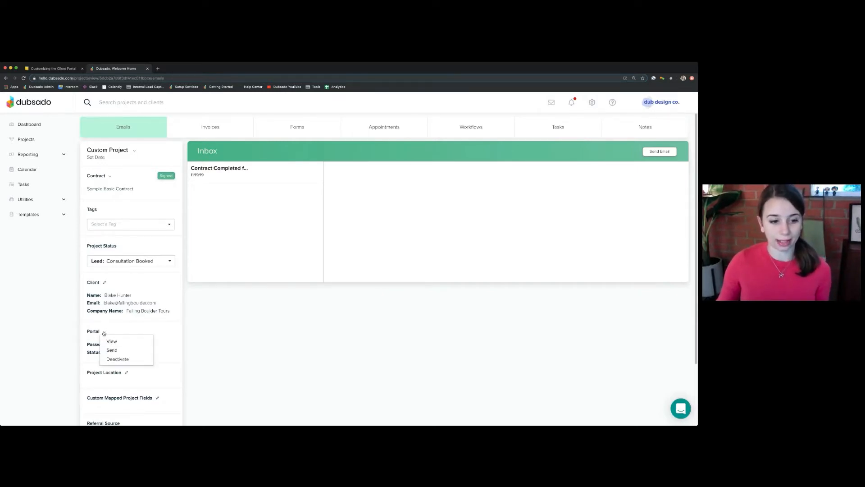
pyautogui.click(67, 344)
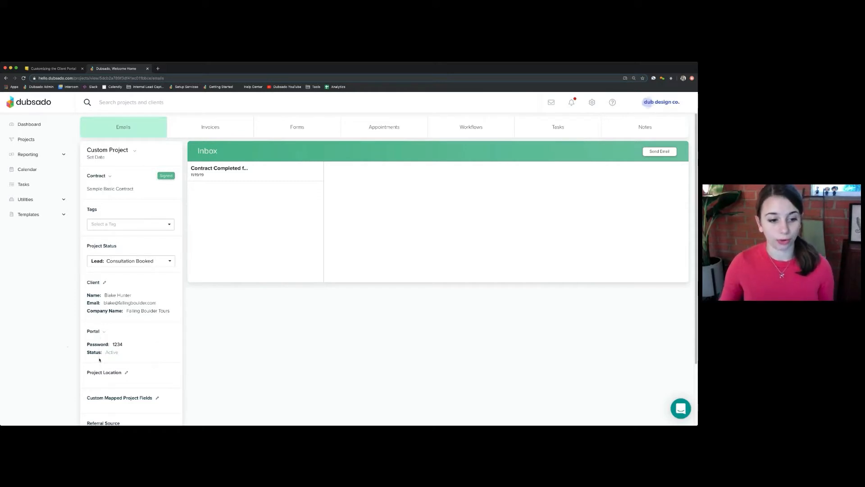
pyautogui.click(105, 333)
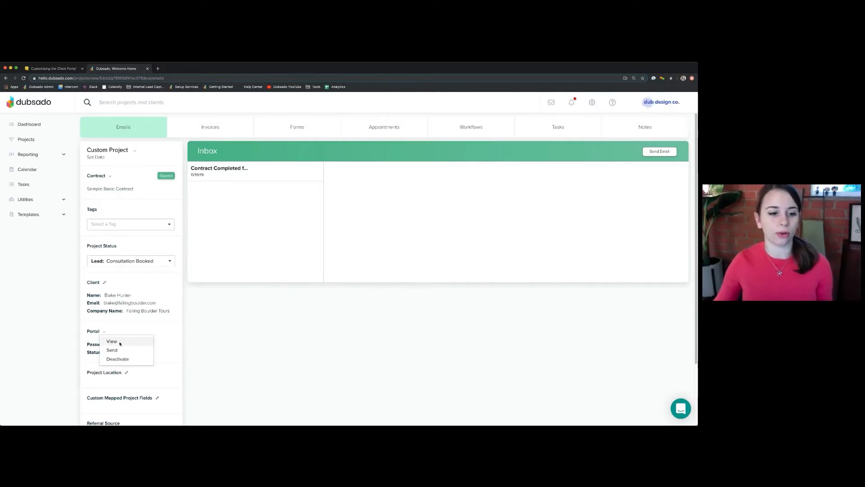
pyautogui.click(121, 342)
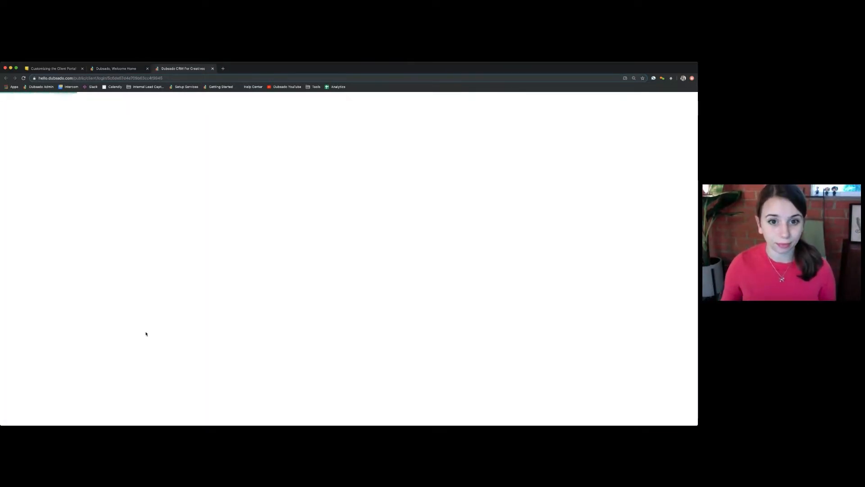
# Step: Enter the portal password on the client sign-in page and log in to the client portal
pyautogui.click(311, 189)
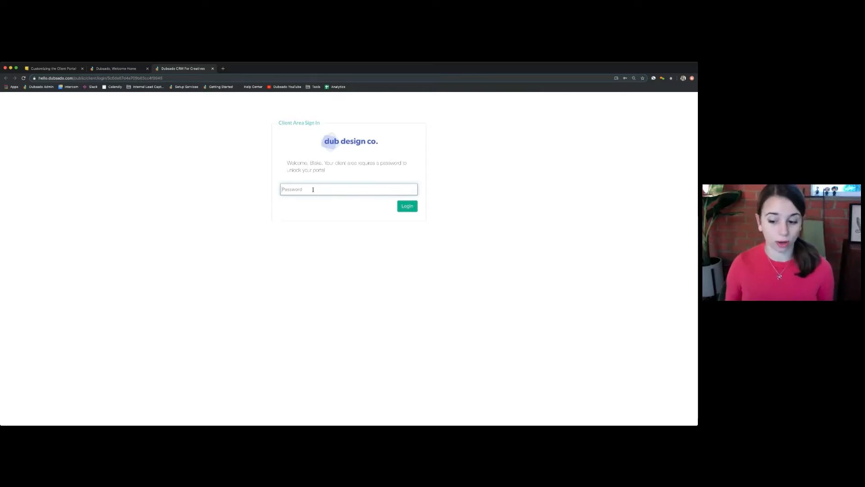
pyautogui.write('••')
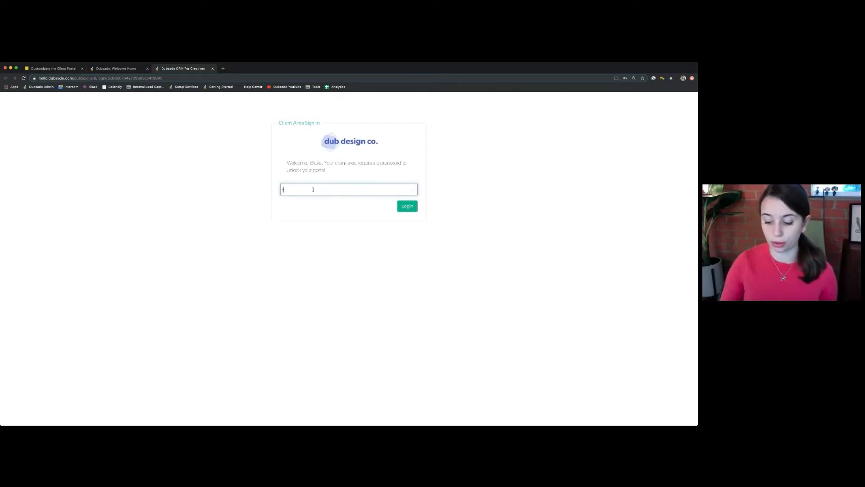
pyautogui.click(415, 209)
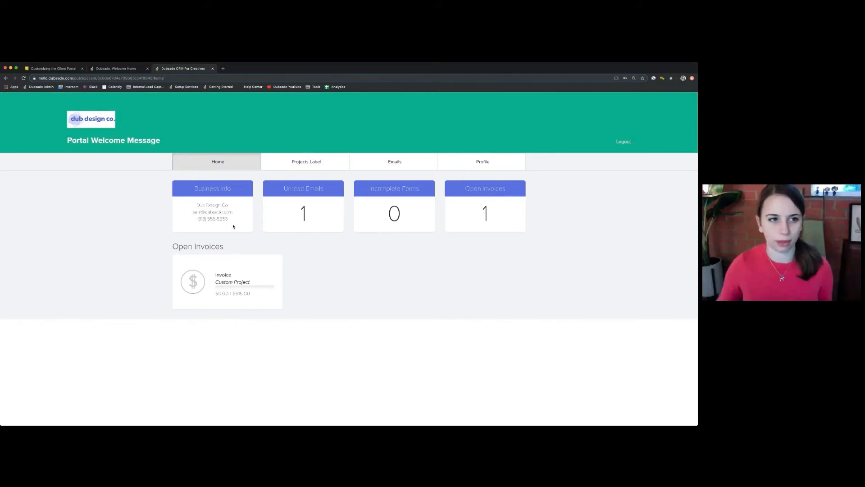
# Step: Return to the brand's Portal settings in Dubsado and review the group of portal color fields
pyautogui.click(112, 69)
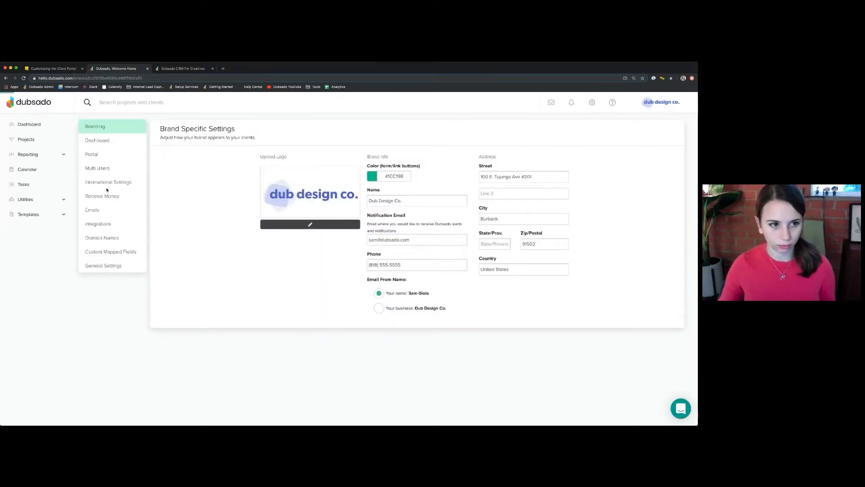
pyautogui.click(91, 155)
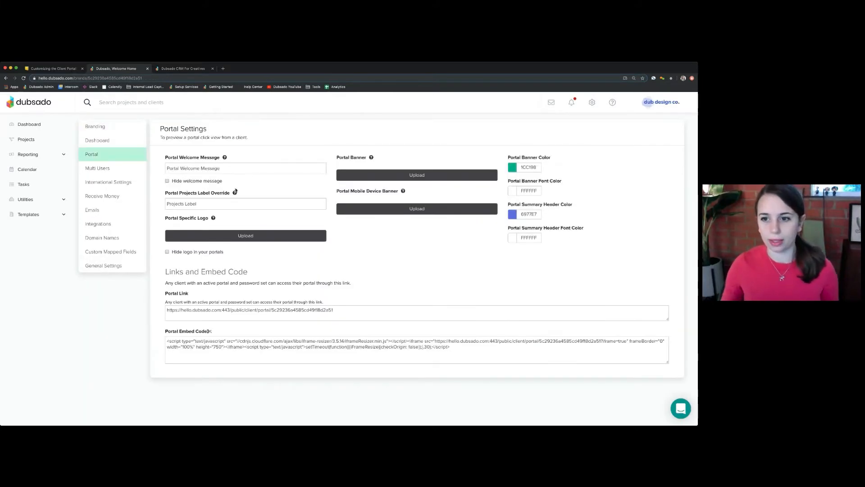
pyautogui.moveTo(508, 157); pyautogui.dragTo(584, 228)
pyautogui.click(558, 182)
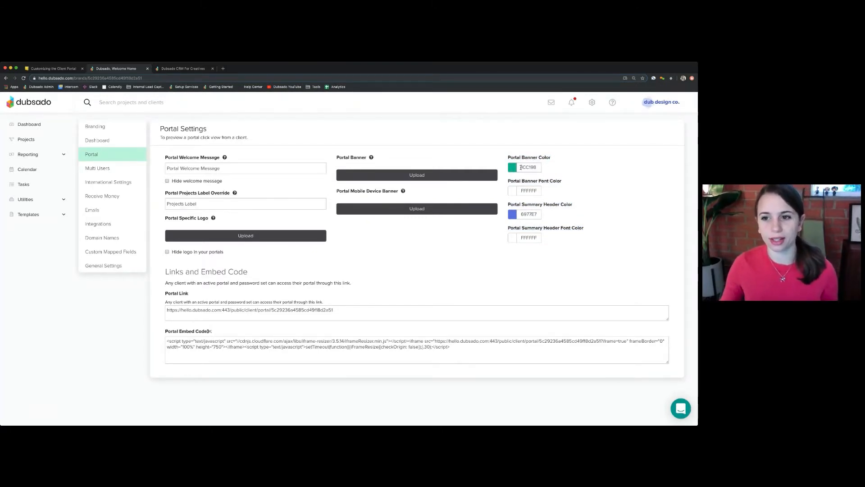
# Step: Inspect the Portal Banner Color's hex code and its color picker, then close the picker
pyautogui.moveTo(521, 167); pyautogui.dragTo(543, 170)
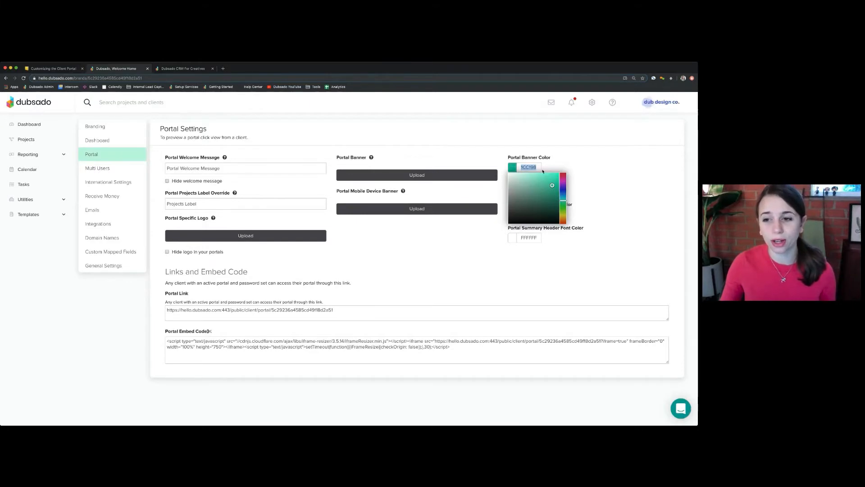
pyautogui.click(534, 168)
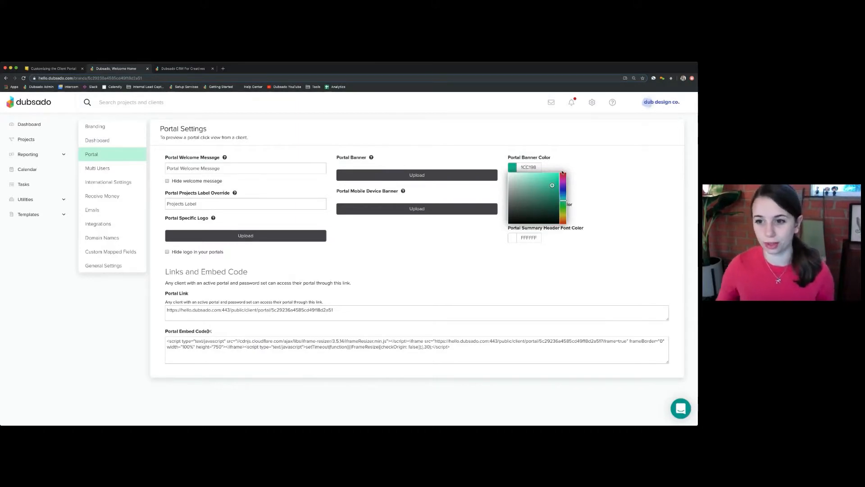
pyautogui.click(558, 158)
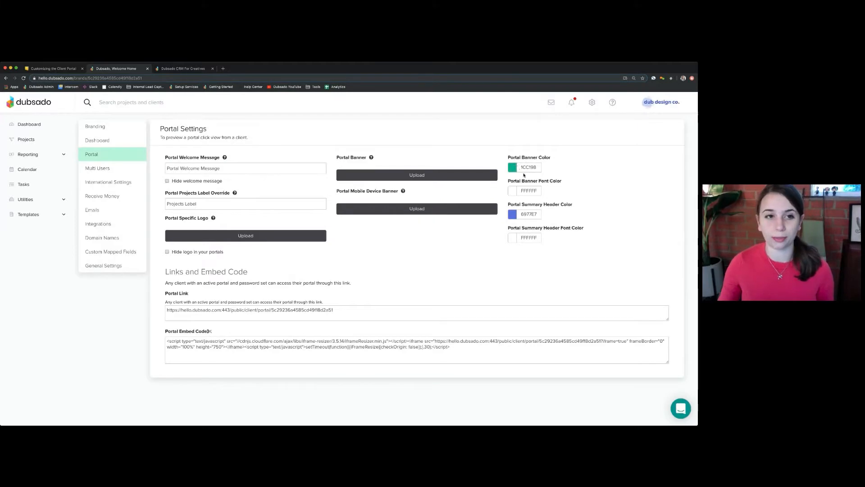
# Step: View the banner in the client portal, then examine the Portal Summary Header Color setting
pyautogui.click(180, 69)
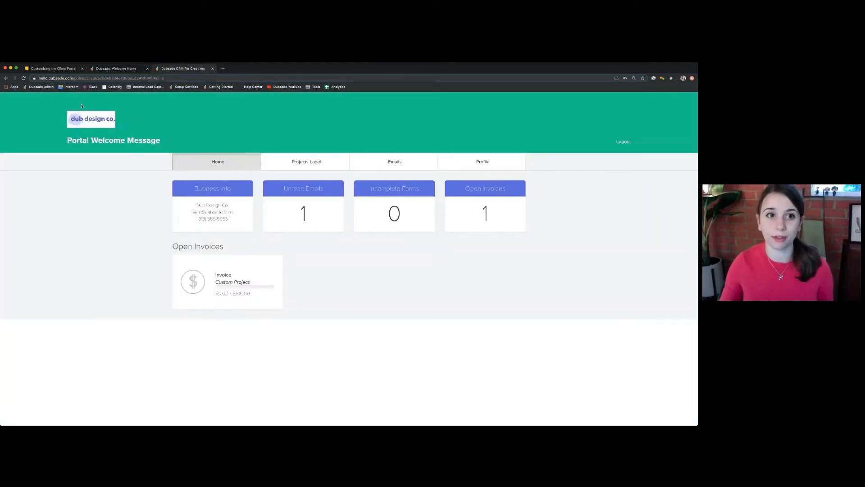
pyautogui.click(103, 69)
pyautogui.moveTo(508, 204); pyautogui.dragTo(573, 205)
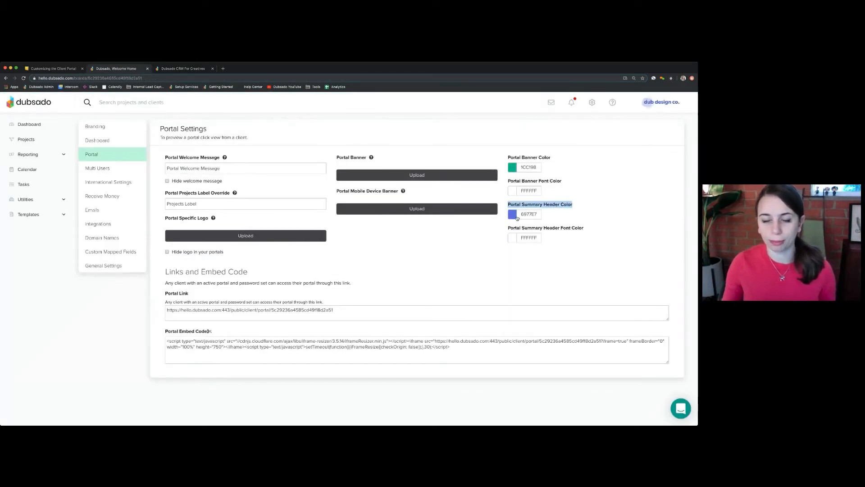
# Step: Examine the welcome message text and the Business Info header text in the client portal
pyautogui.click(180, 68)
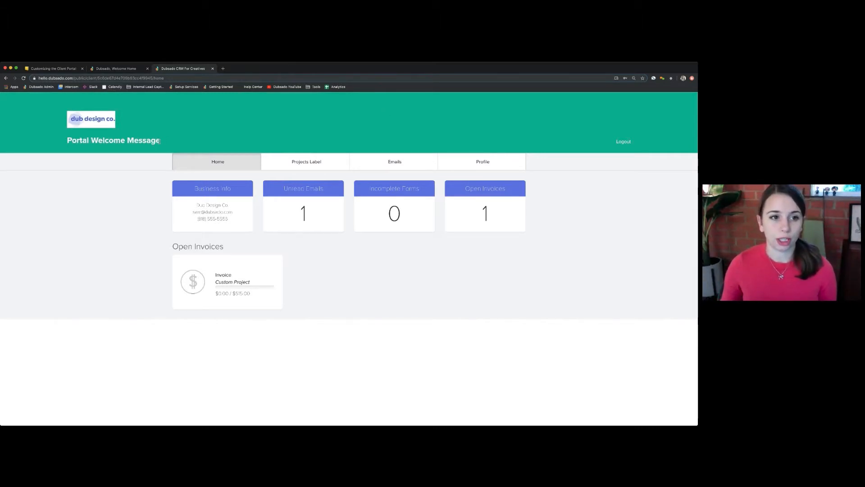
pyautogui.moveTo(160, 141); pyautogui.dragTo(71, 140)
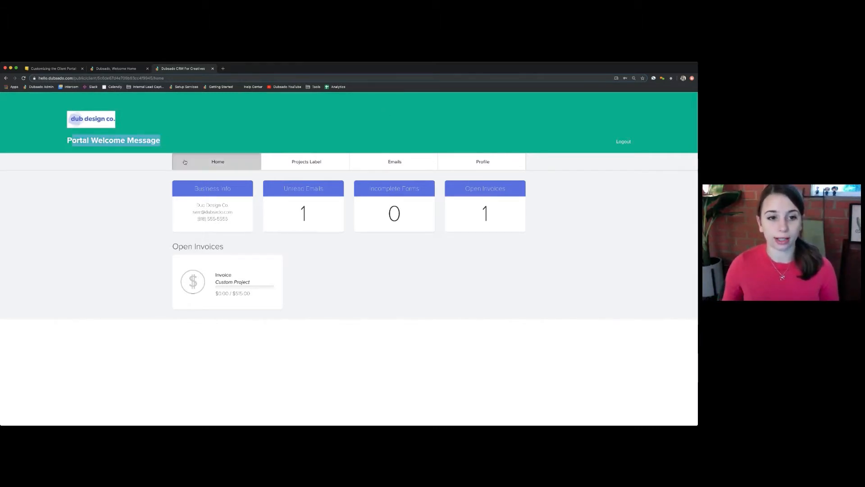
pyautogui.moveTo(195, 189); pyautogui.dragTo(232, 189)
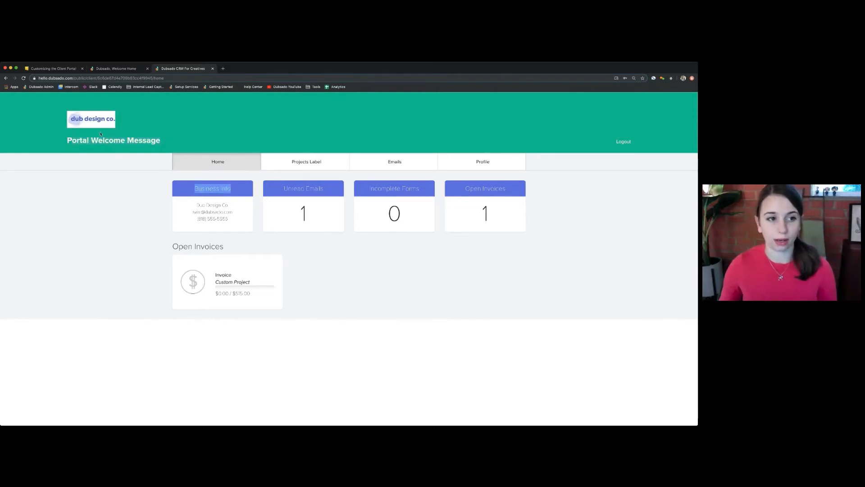
pyautogui.moveTo(67, 140); pyautogui.dragTo(159, 141)
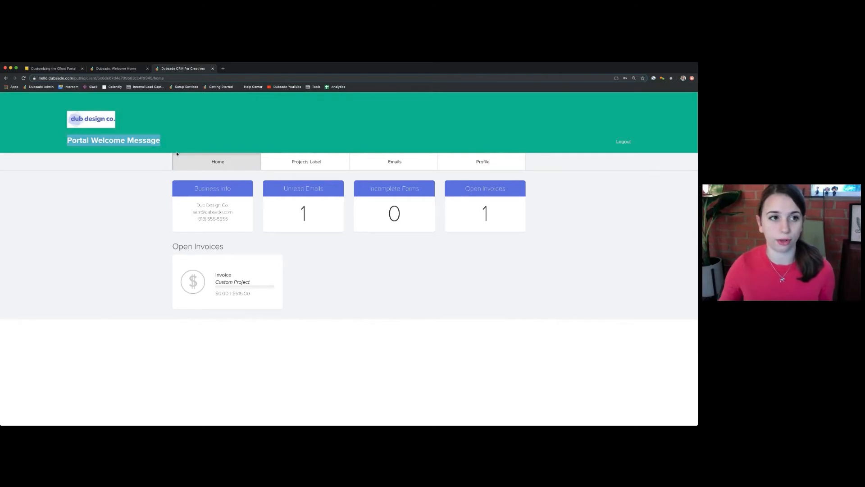
# Step: Locate the Portal Banner Font Color and Portal Summary Header Font Color options in the portal settings
pyautogui.click(116, 69)
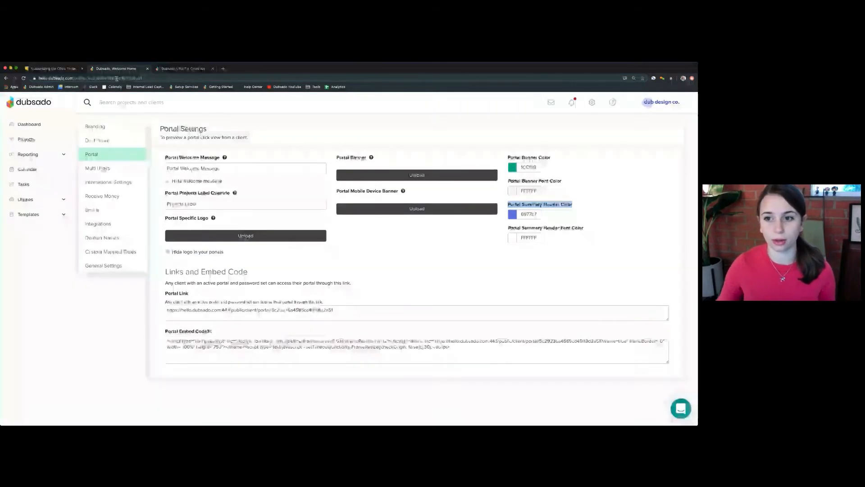
pyautogui.click(509, 183)
pyautogui.moveTo(509, 183); pyautogui.dragTo(562, 182)
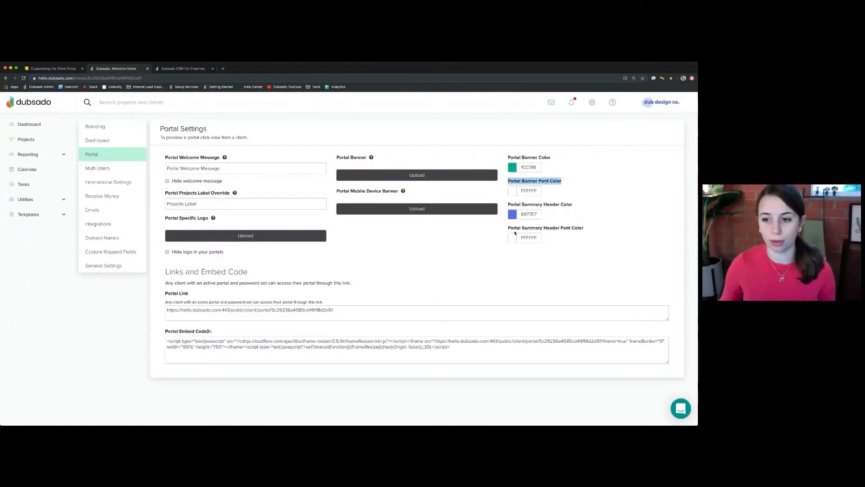
pyautogui.moveTo(509, 228); pyautogui.dragTo(584, 228)
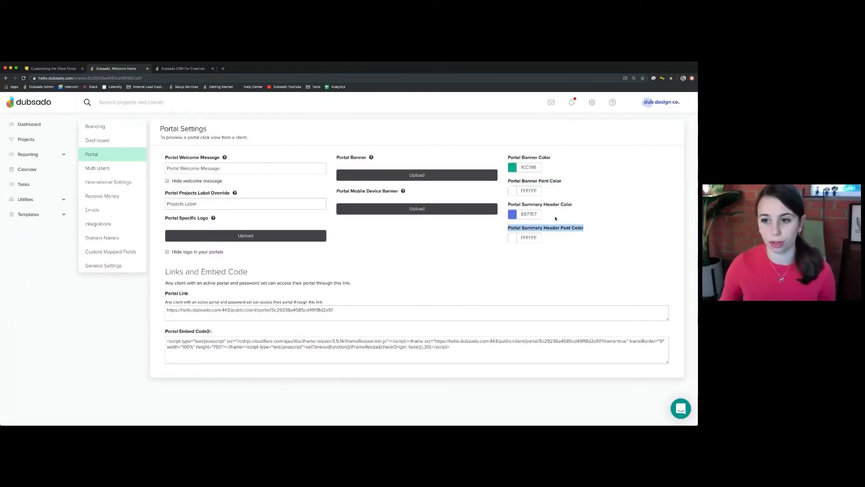
# Step: Locate the Portal Banner Font Color option, then examine the welcome message and summary header text in the client portal
pyautogui.moveTo(507, 181); pyautogui.dragTo(571, 182)
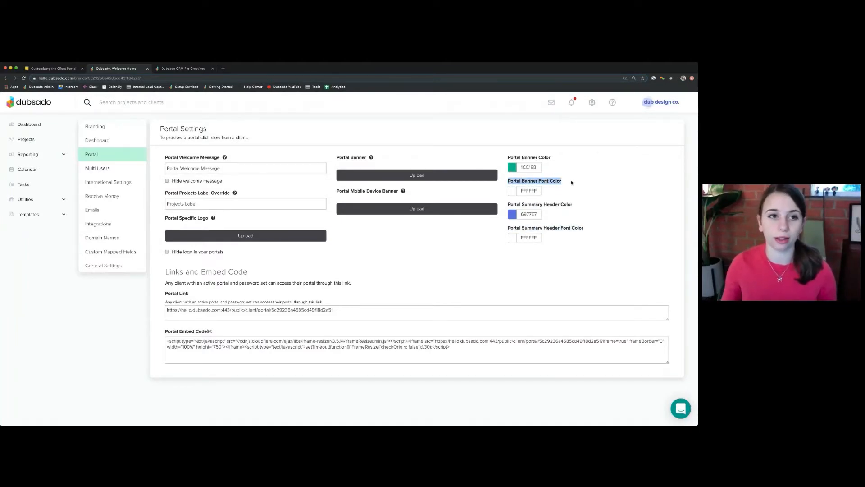
pyautogui.click(183, 69)
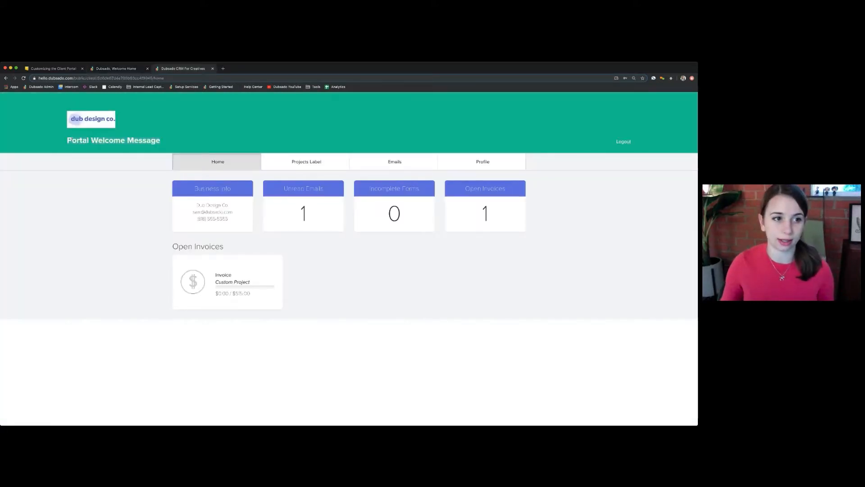
pyautogui.moveTo(71, 140); pyautogui.dragTo(161, 141)
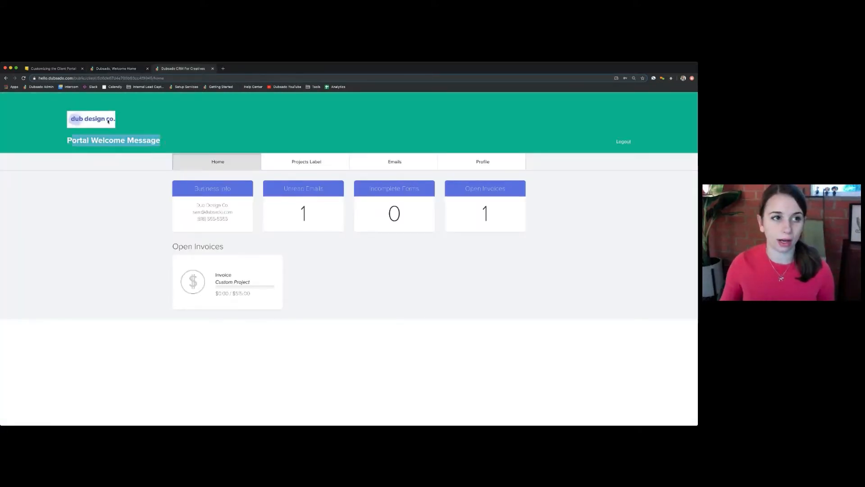
pyautogui.click(195, 188)
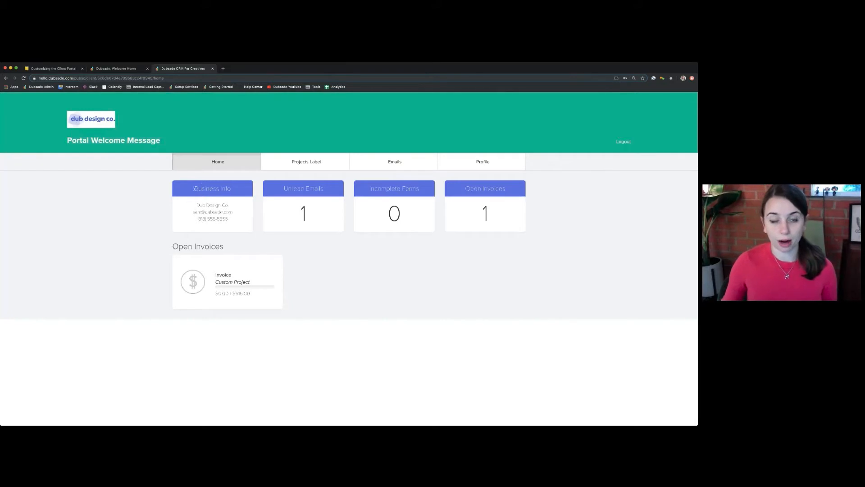
pyautogui.moveTo(194, 189); pyautogui.dragTo(507, 190)
pyautogui.click(370, 188)
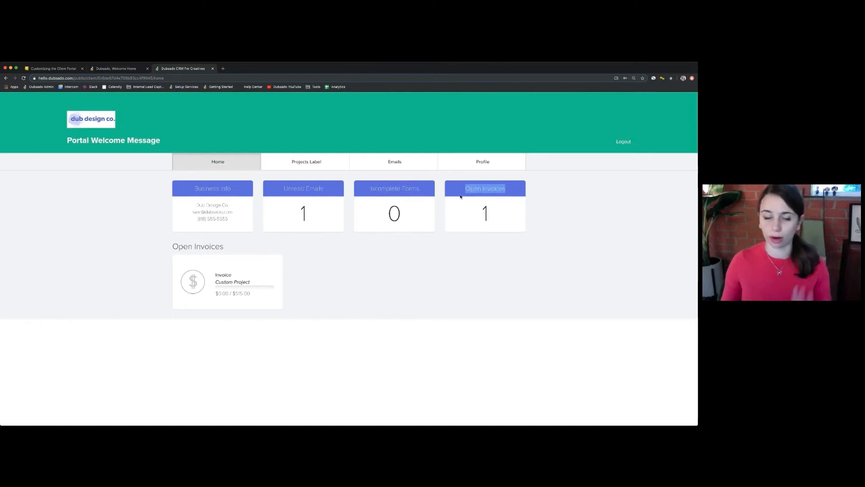
# Step: Examine the Portal Welcome Message field and its text in the portal settings
pyautogui.click(99, 69)
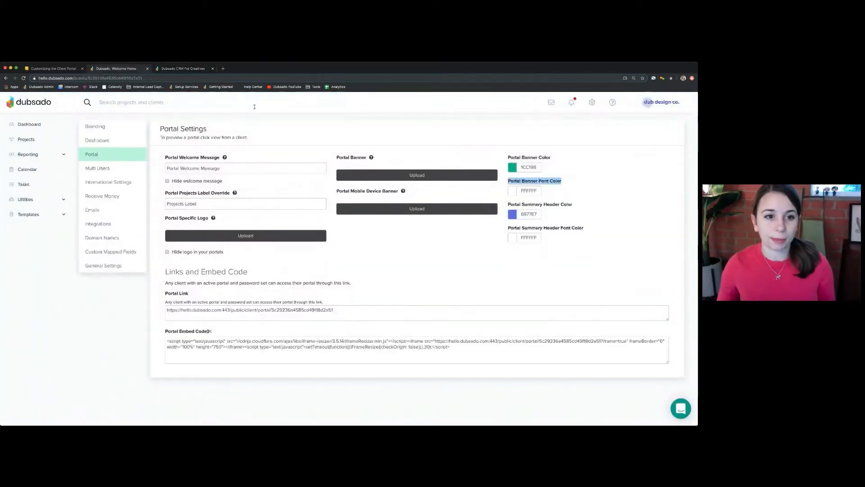
pyautogui.moveTo(164, 157); pyautogui.dragTo(219, 160)
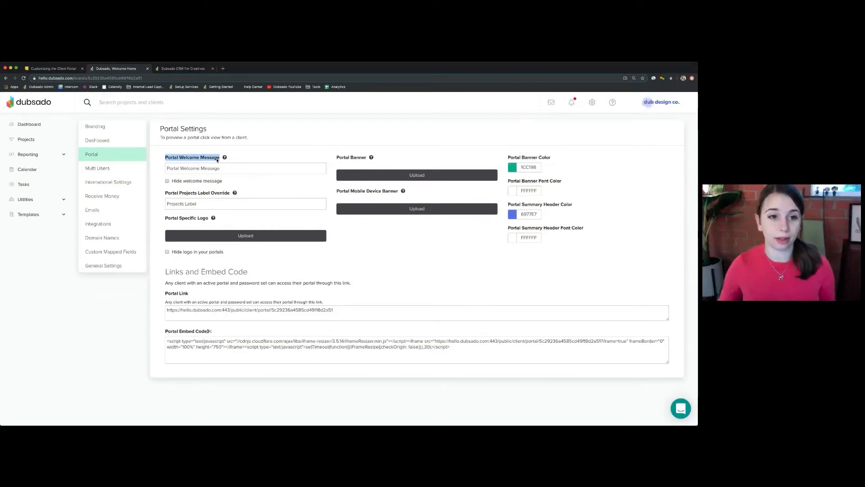
pyautogui.tripleClick(208, 168)
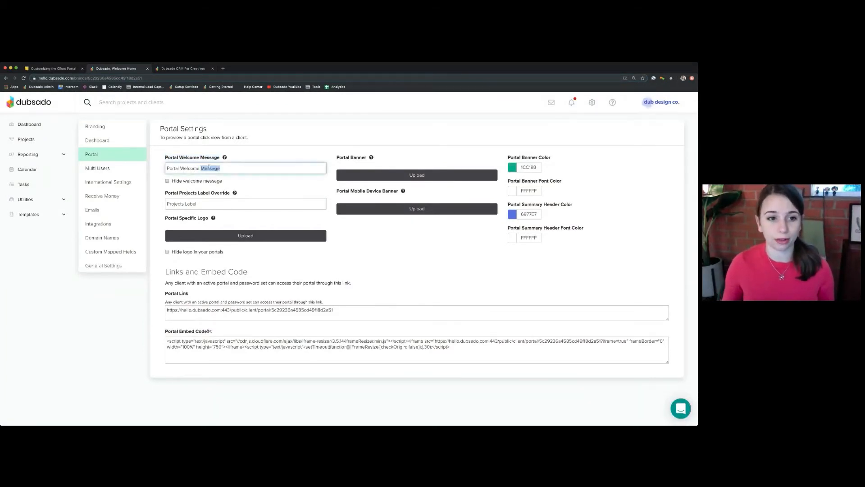
pyautogui.click(170, 169)
pyautogui.moveTo(167, 168); pyautogui.dragTo(225, 168)
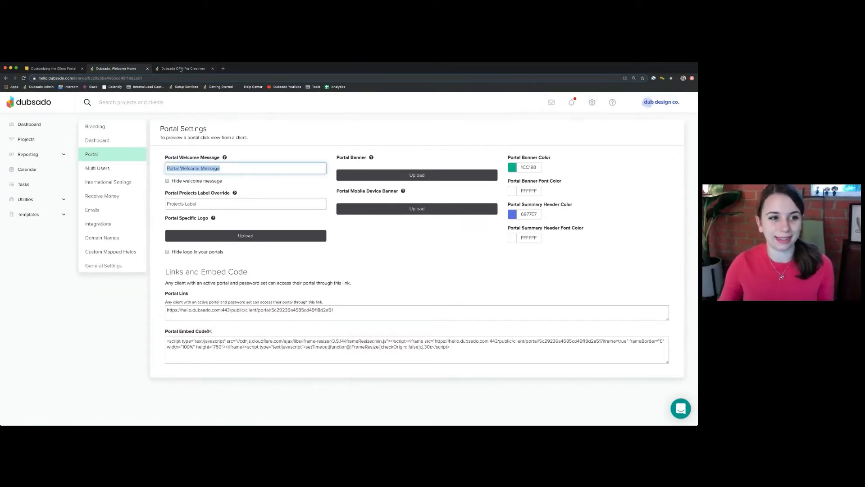
# Step: View where the welcome message text appears in the client portal's banner
pyautogui.hotkey('ctrl', 'Tab')
pyautogui.moveTo(162, 144); pyautogui.dragTo(66, 142)
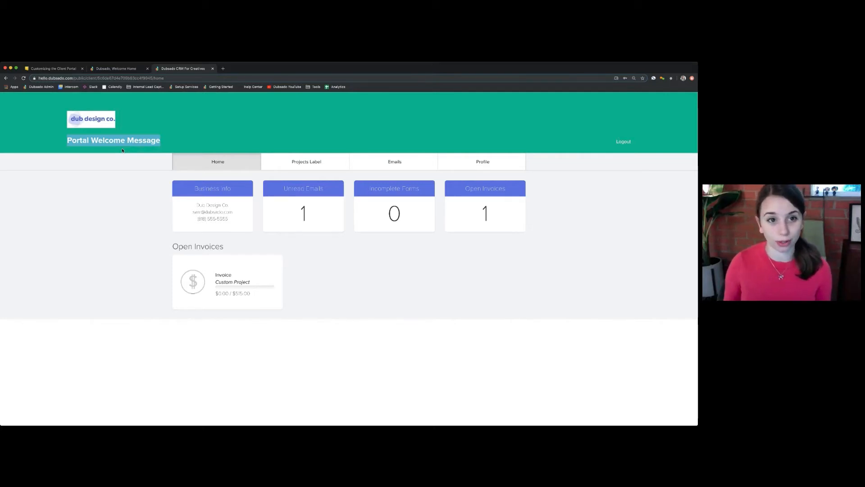
pyautogui.click(104, 142)
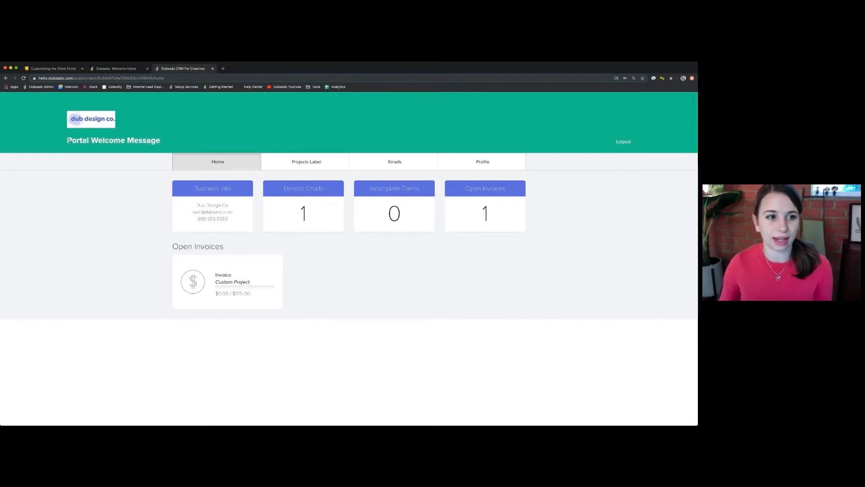
pyautogui.moveTo(68, 141); pyautogui.dragTo(159, 141)
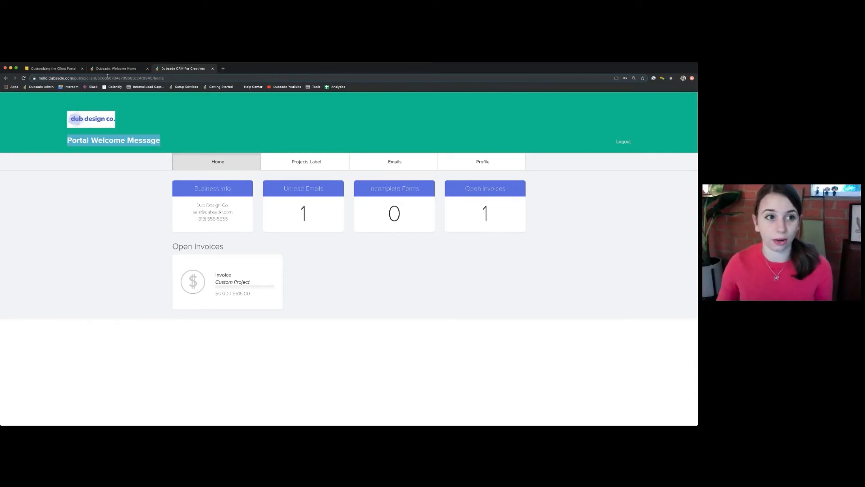
# Step: Locate the Hide welcome message option in the portal settings, then view the banner in the client portal
pyautogui.click(107, 70)
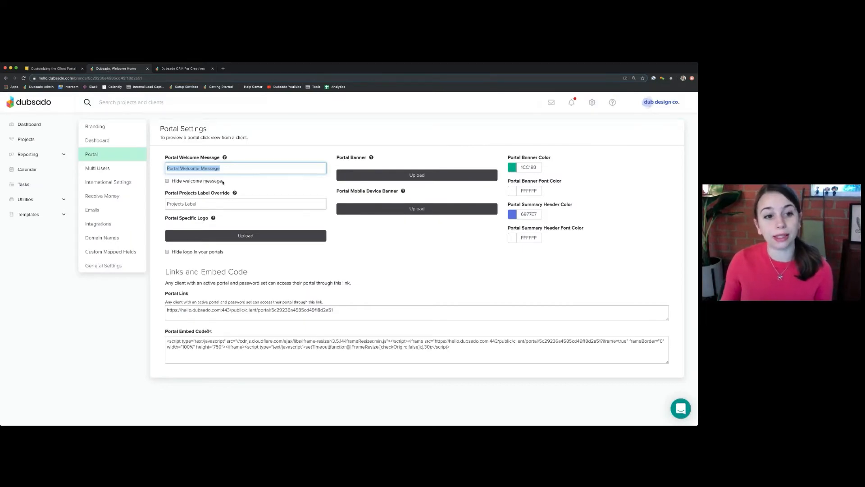
pyautogui.moveTo(223, 181); pyautogui.dragTo(163, 182)
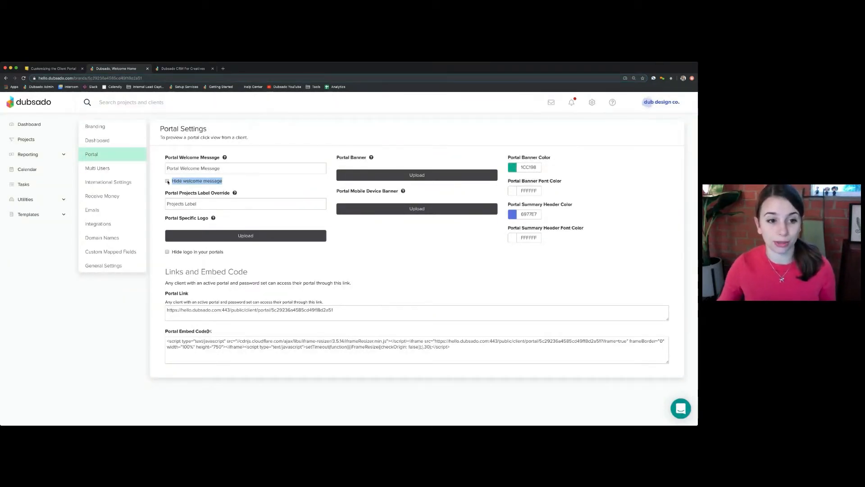
pyautogui.click(183, 68)
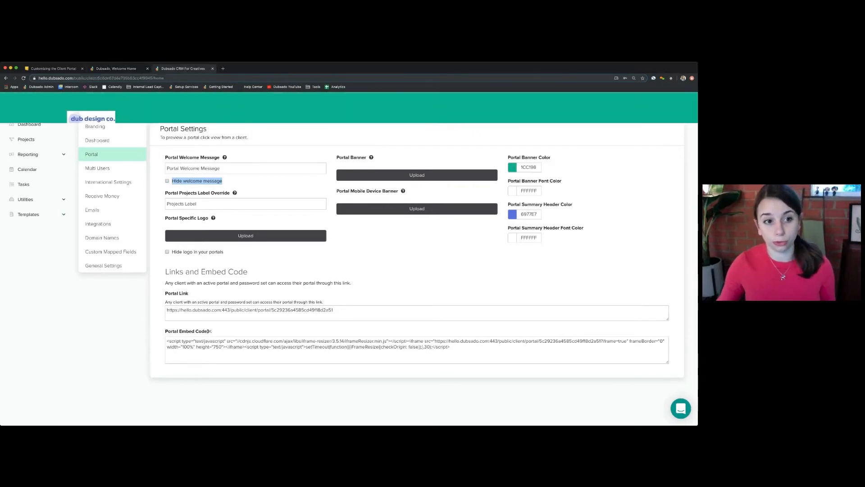
# Step: Examine the Portal Projects Label Override option and its label text in the portal settings
pyautogui.click(104, 70)
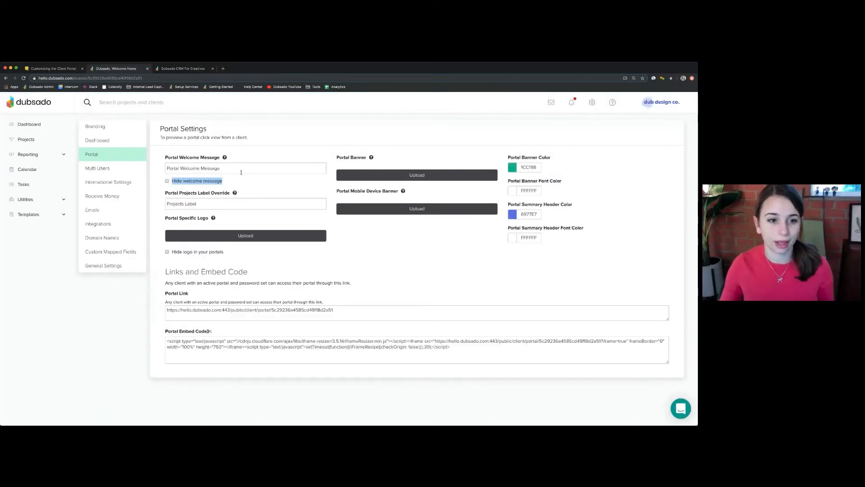
pyautogui.click(165, 194)
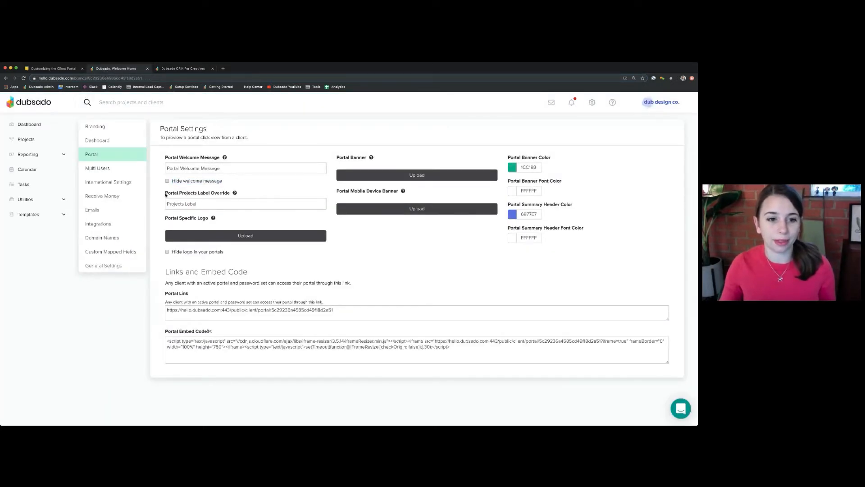
pyautogui.moveTo(166, 194); pyautogui.dragTo(231, 194)
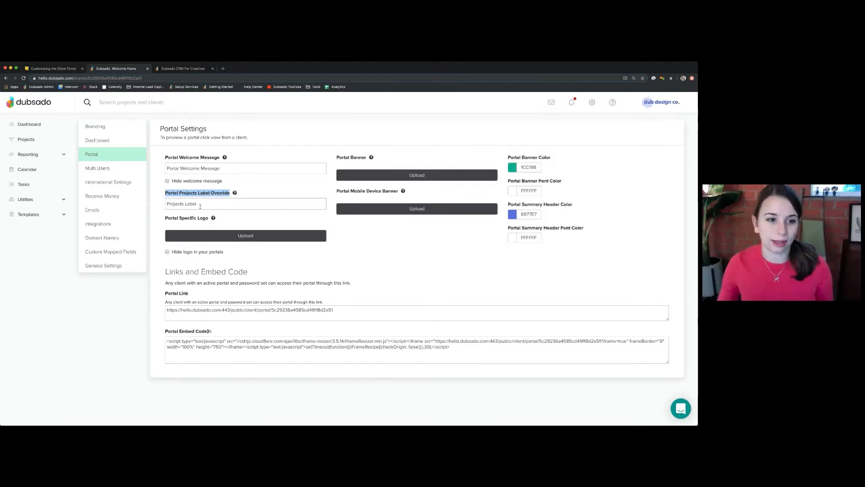
pyautogui.tripleClick(220, 203)
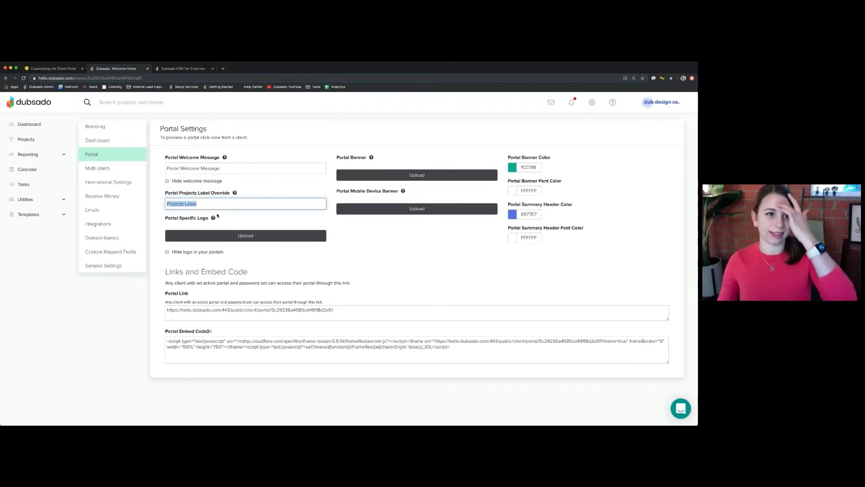
# Step: View the Projects Label page in the client portal and show the documents of Custom Project
pyautogui.click(186, 69)
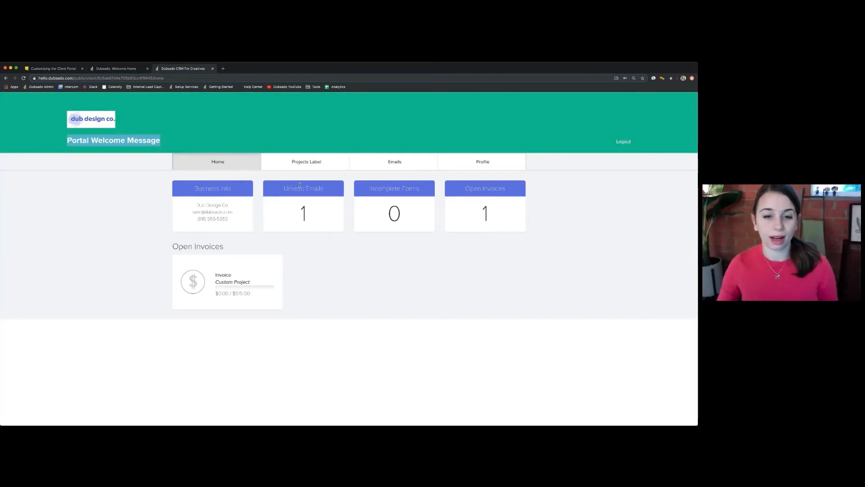
pyautogui.click(311, 162)
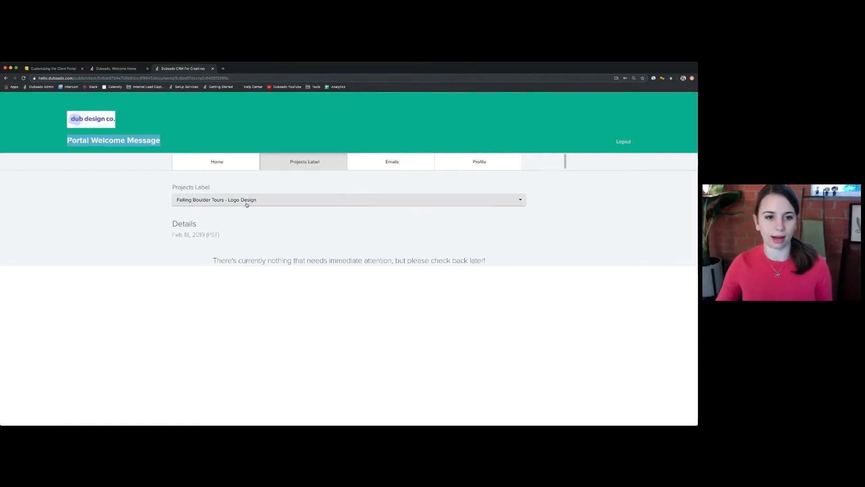
pyautogui.click(264, 202)
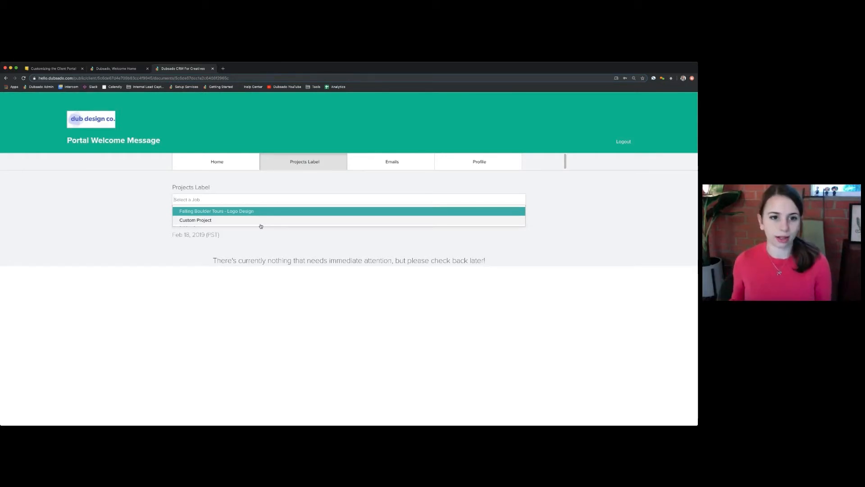
pyautogui.click(214, 222)
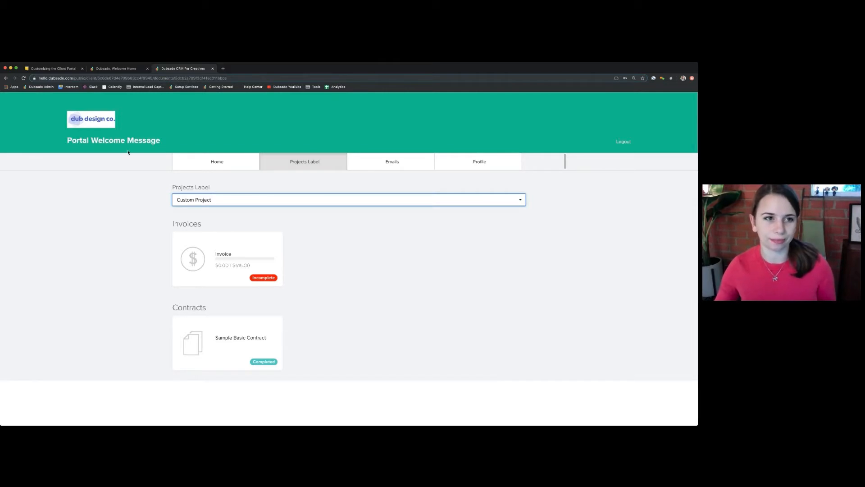
# Step: Locate the Portal Specific Logo option in the portal settings
pyautogui.click(114, 69)
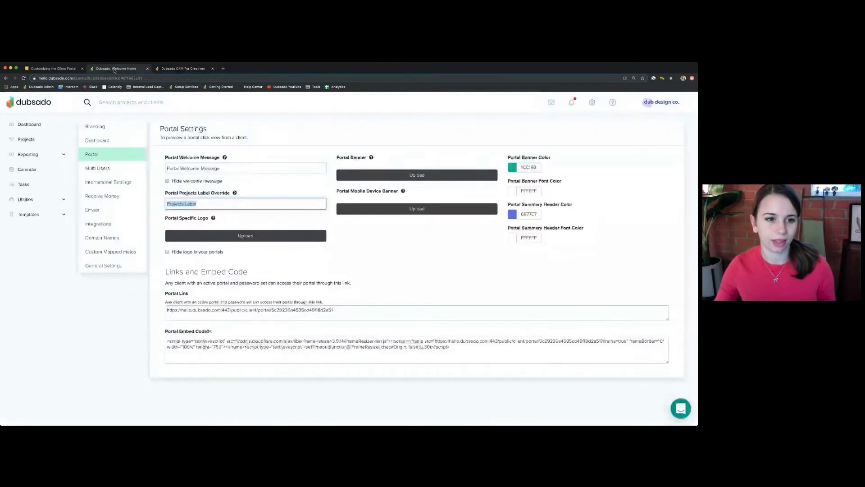
pyautogui.click(189, 216)
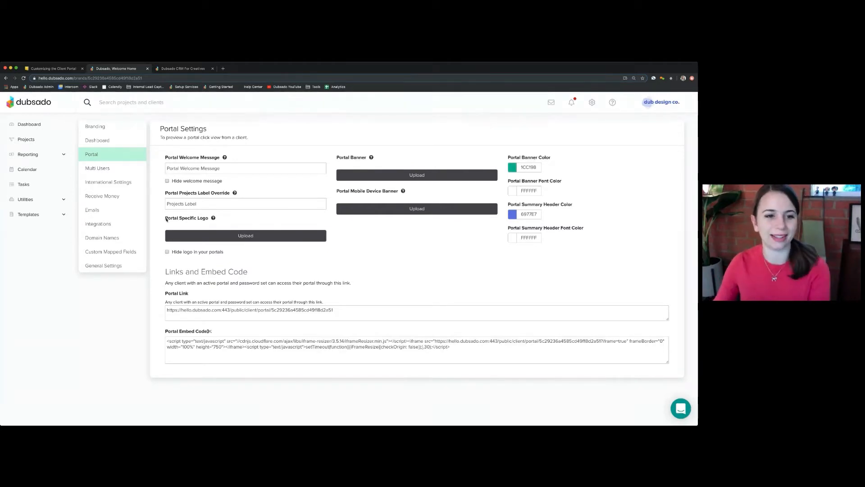
pyautogui.moveTo(165, 219); pyautogui.dragTo(212, 223)
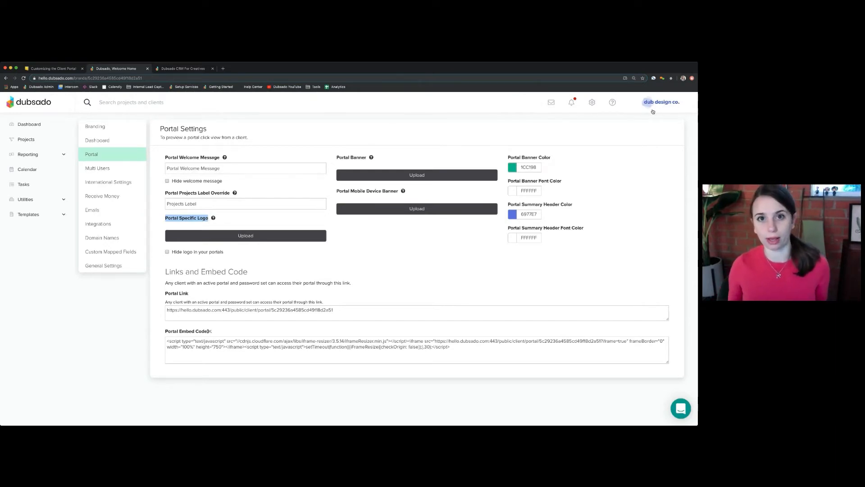
# Step: Examine the uploaded logo in the brand-specific settings and its placement in the client portal's banner
pyautogui.click(111, 128)
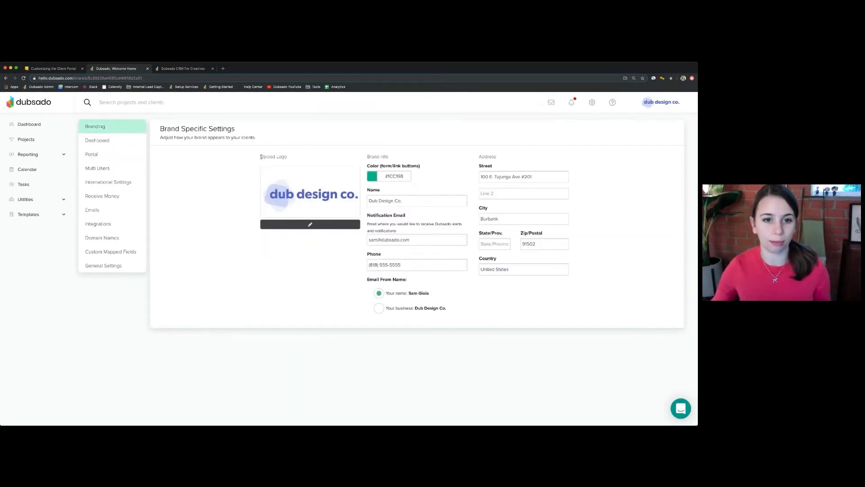
pyautogui.moveTo(261, 157); pyautogui.dragTo(313, 182)
pyautogui.click(311, 185)
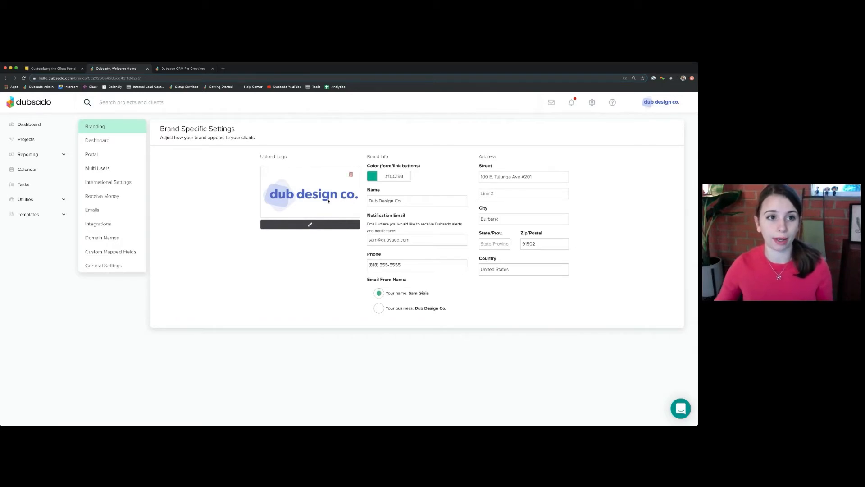
pyautogui.click(190, 68)
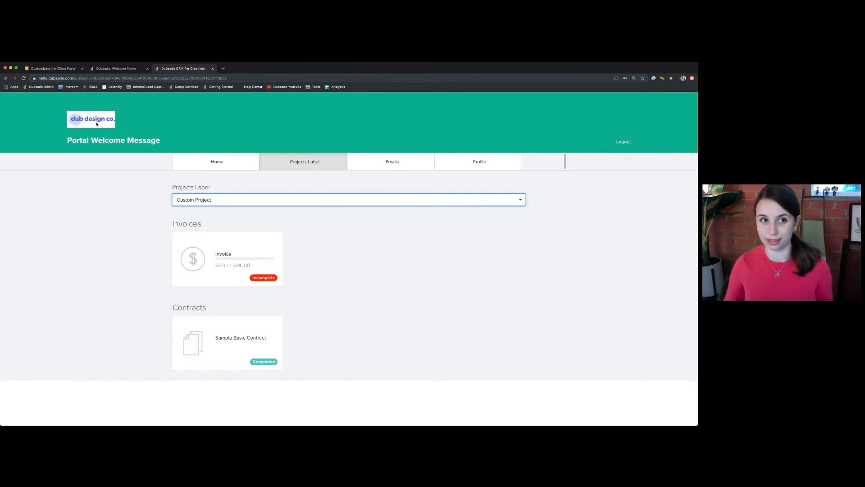
# Step: Upload an image as the Portal Specific Logo in the portal settings
pyautogui.click(108, 70)
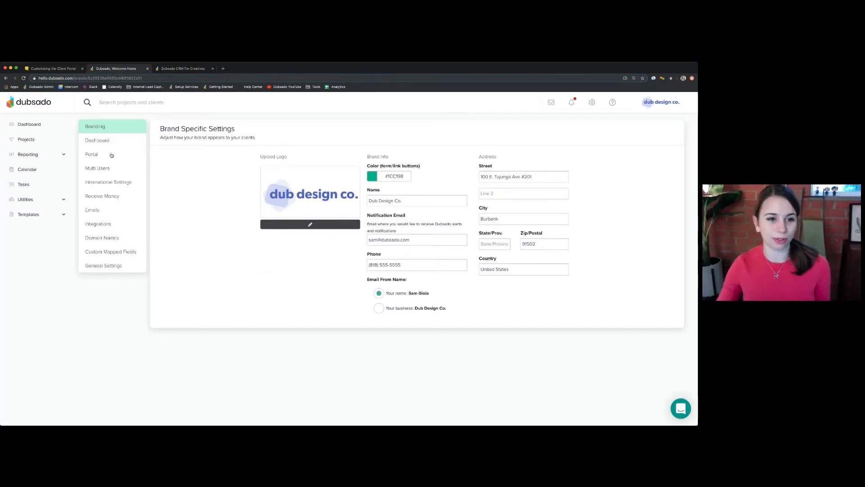
pyautogui.click(94, 154)
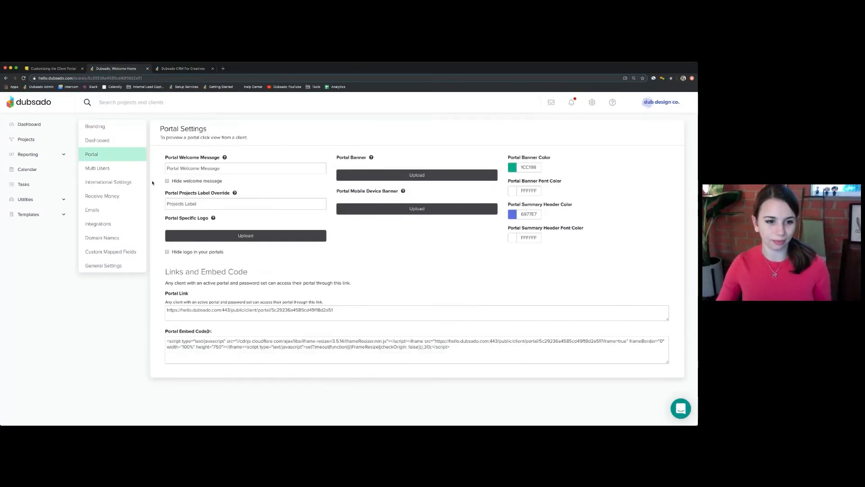
pyautogui.moveTo(166, 219); pyautogui.dragTo(207, 221)
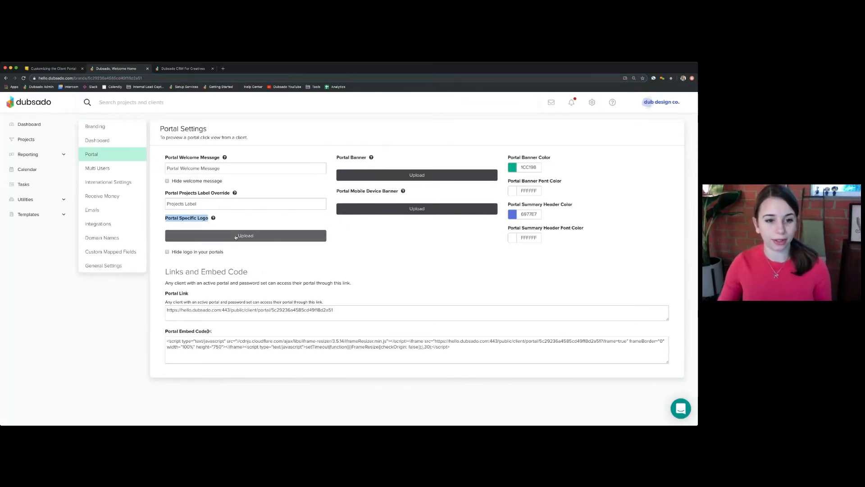
pyautogui.click(236, 235)
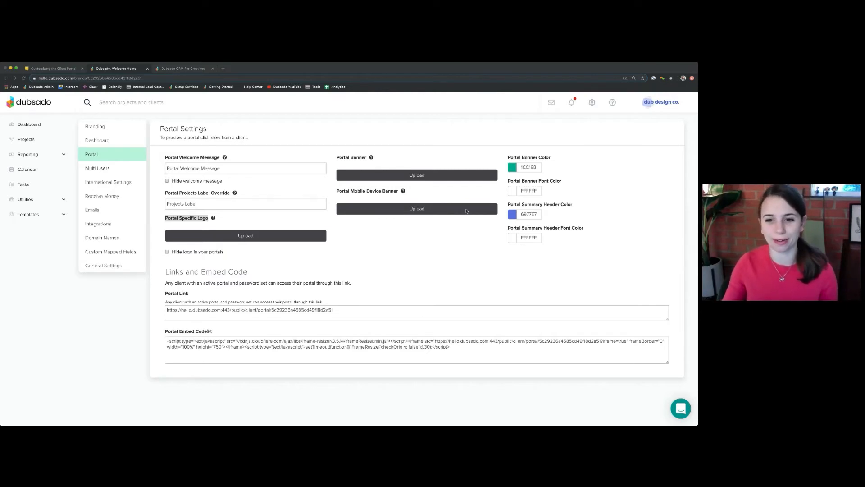
pyautogui.click(450, 198)
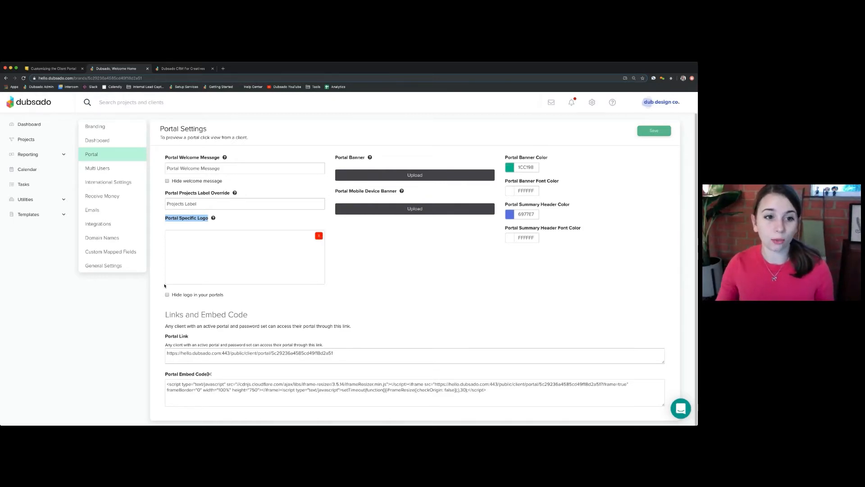
pyautogui.click(245, 179)
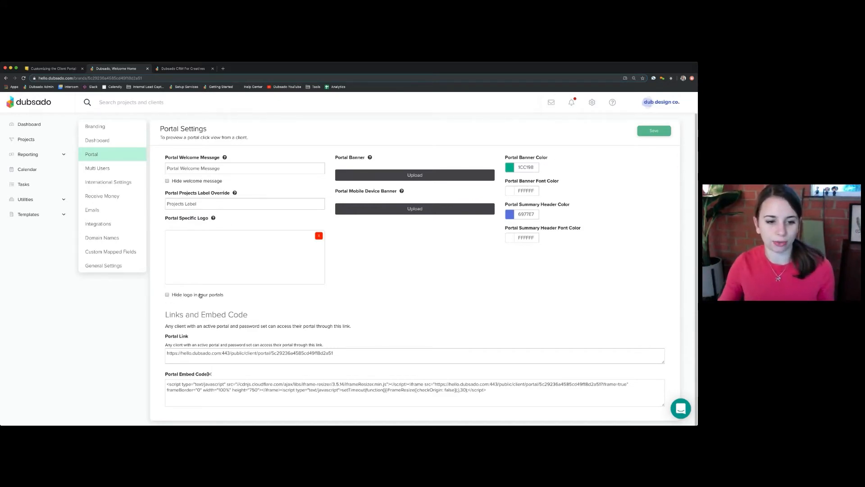
# Step: Locate the option to hide the logo and the Portal Banner upload in the portal settings, and compare with the live portal's banner
pyautogui.moveTo(224, 295); pyautogui.dragTo(168, 298)
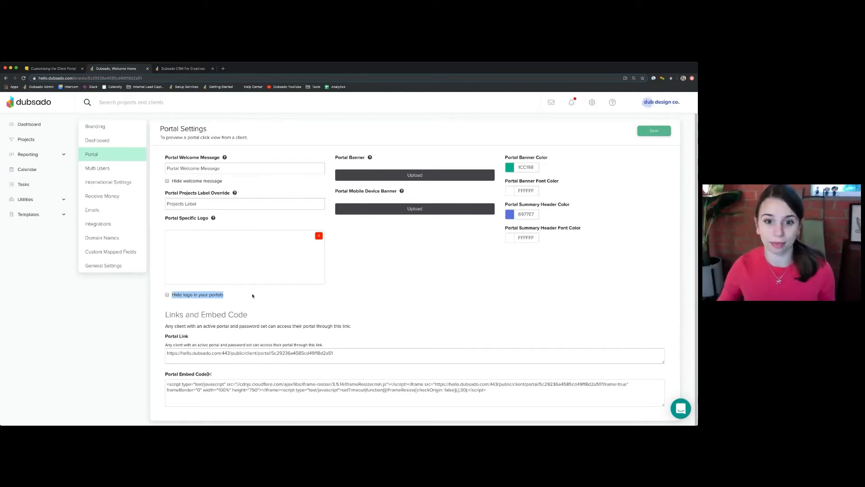
pyautogui.click(239, 301)
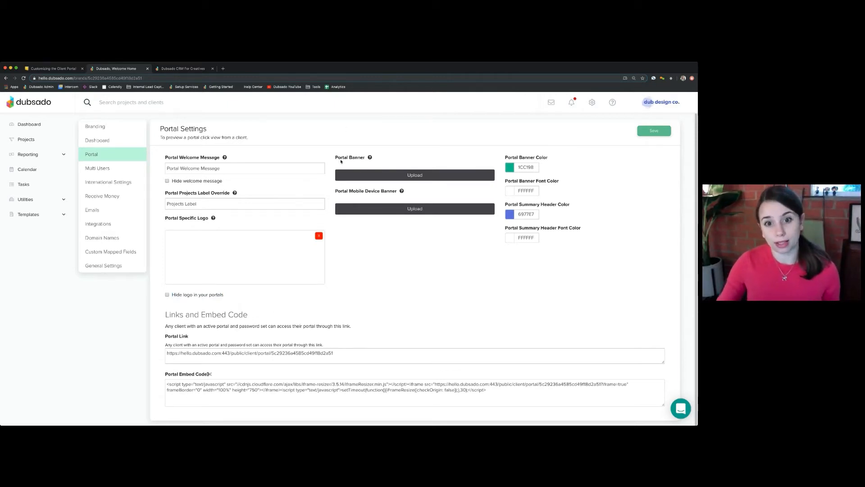
pyautogui.moveTo(336, 158); pyautogui.dragTo(366, 159)
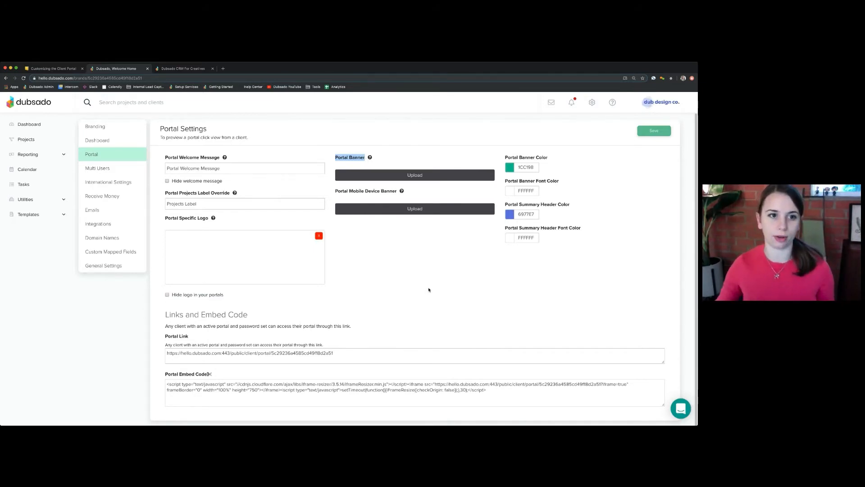
pyautogui.click(189, 69)
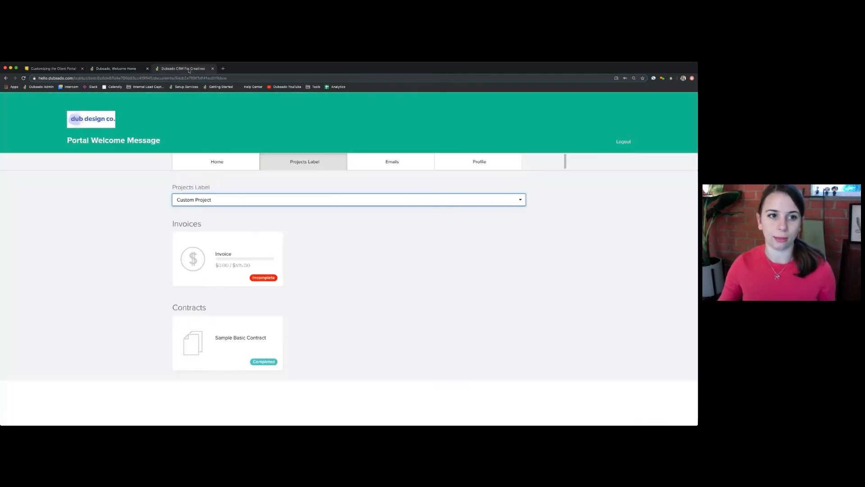
pyautogui.click(126, 69)
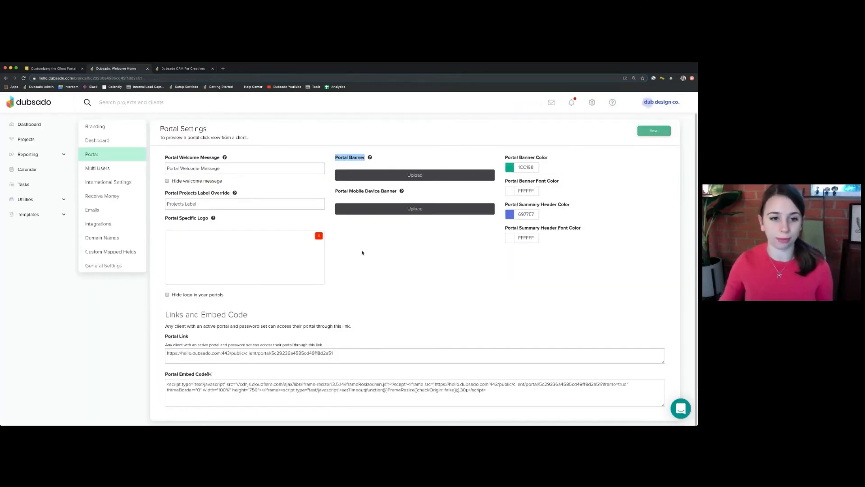
# Step: Set the Portal Projects Label Override to "Sessions" and the Portal Welcome Message to "Welcome to the portal!", and save the portal settings
pyautogui.tripleClick(188, 204)
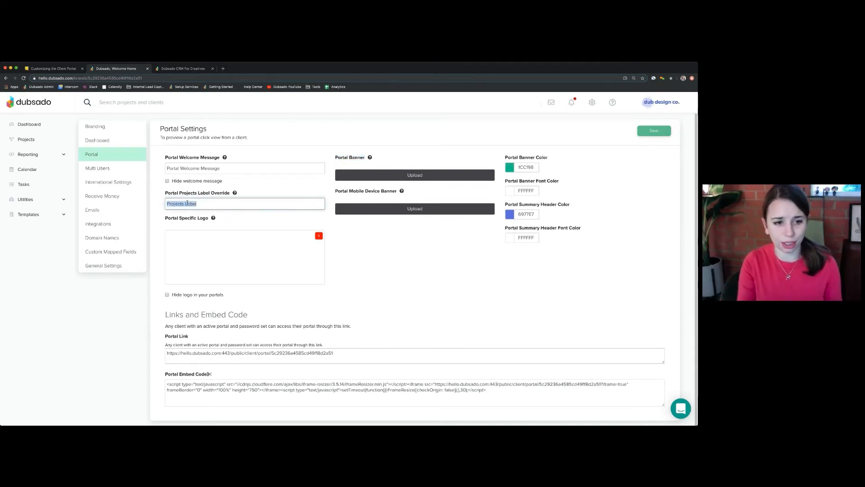
pyautogui.write('Sessions')
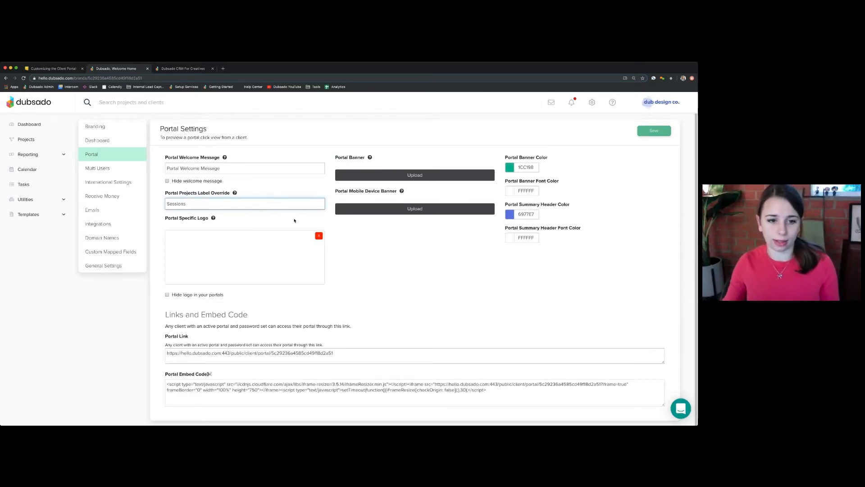
pyautogui.tripleClick(210, 168)
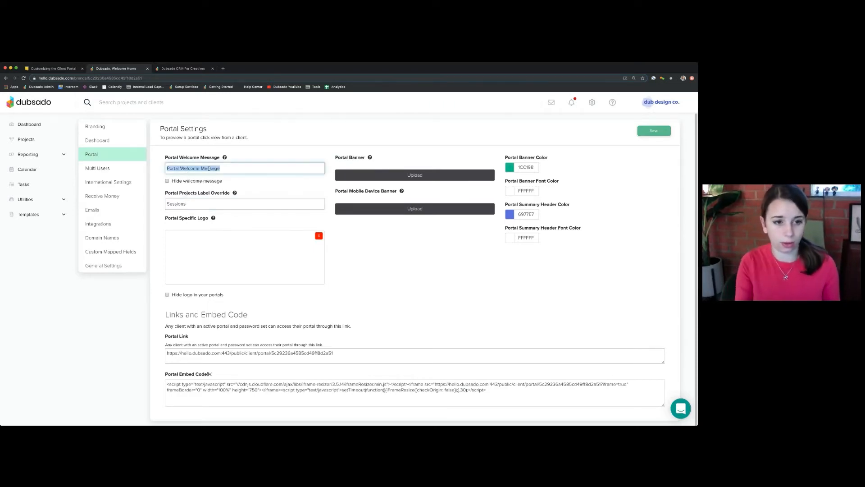
pyautogui.write('Welcome ')
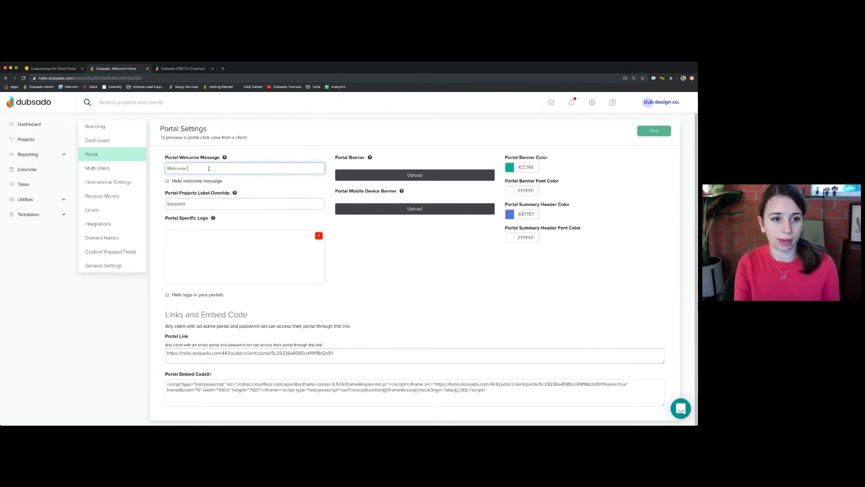
pyautogui.write('to the portal')
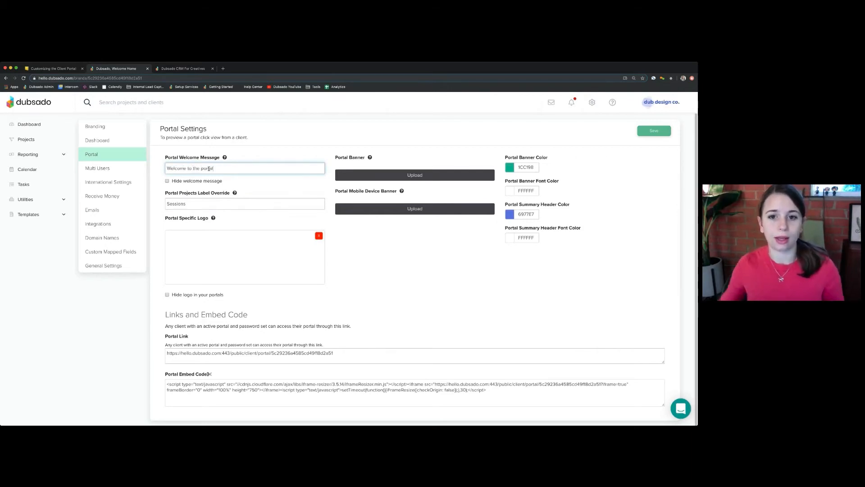
pyautogui.write('!')
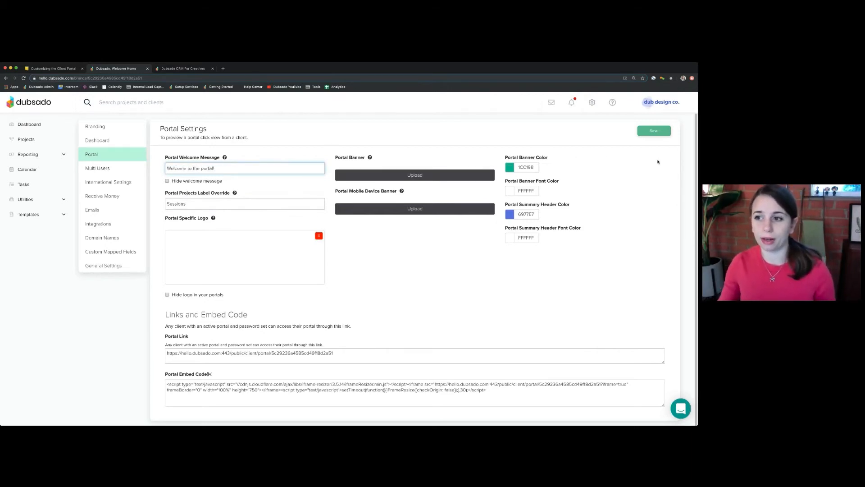
pyautogui.click(652, 133)
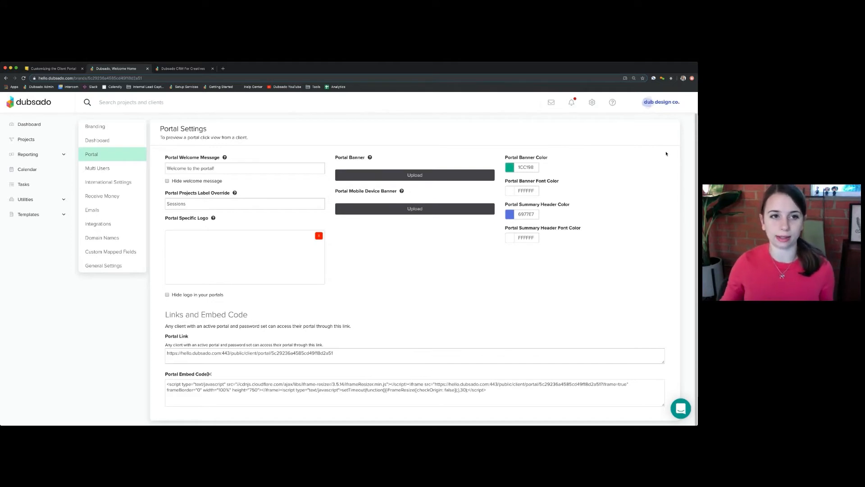
# Step: Log out of the client portal and sign back in with the client's portal password
pyautogui.click(189, 68)
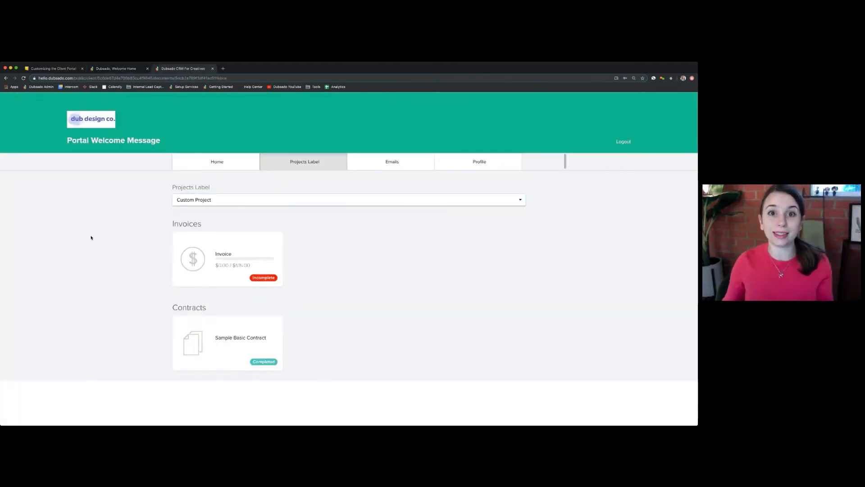
pyautogui.click(623, 141)
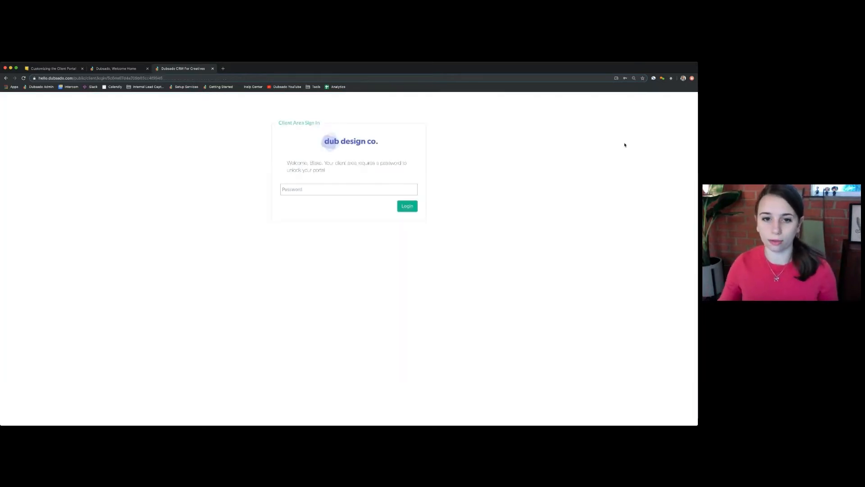
pyautogui.click(379, 189)
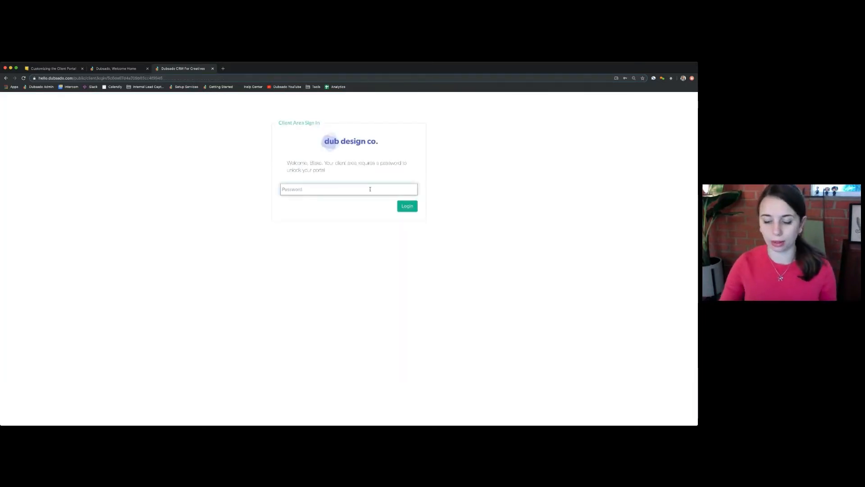
pyautogui.write('••')
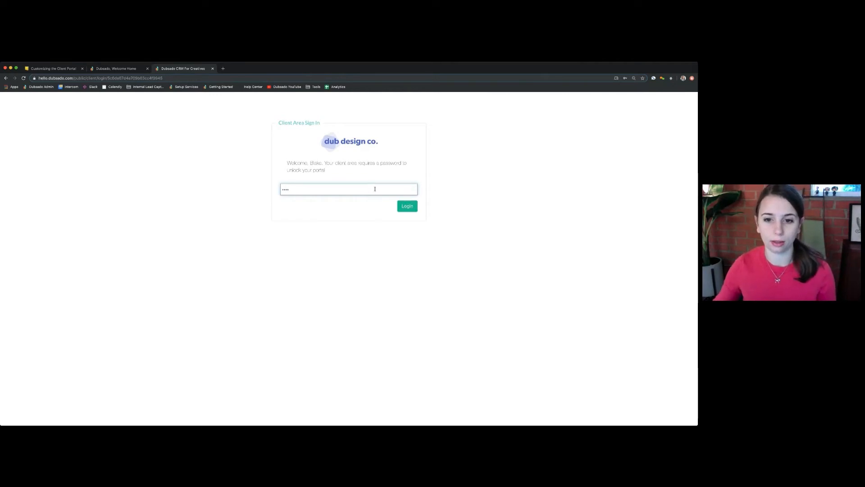
pyautogui.click(407, 206)
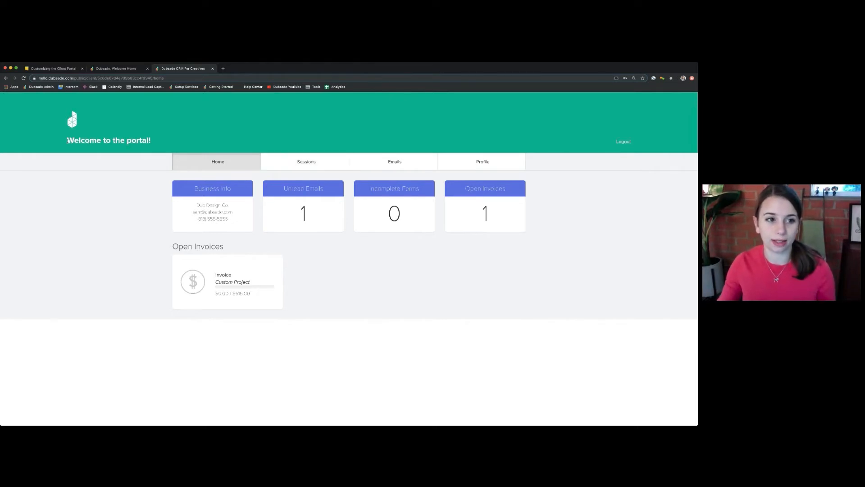
# Step: Check the welcome message in the client portal's banner and return to the portal settings
pyautogui.moveTo(67, 140); pyautogui.dragTo(152, 141)
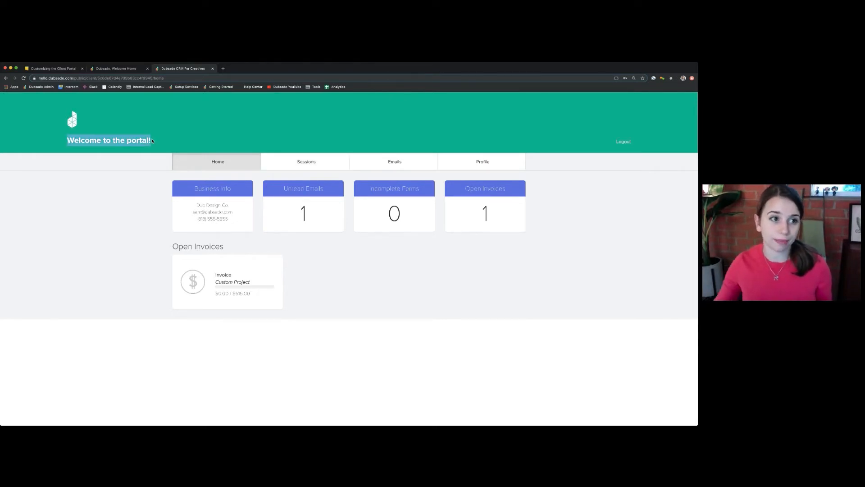
pyautogui.click(106, 125)
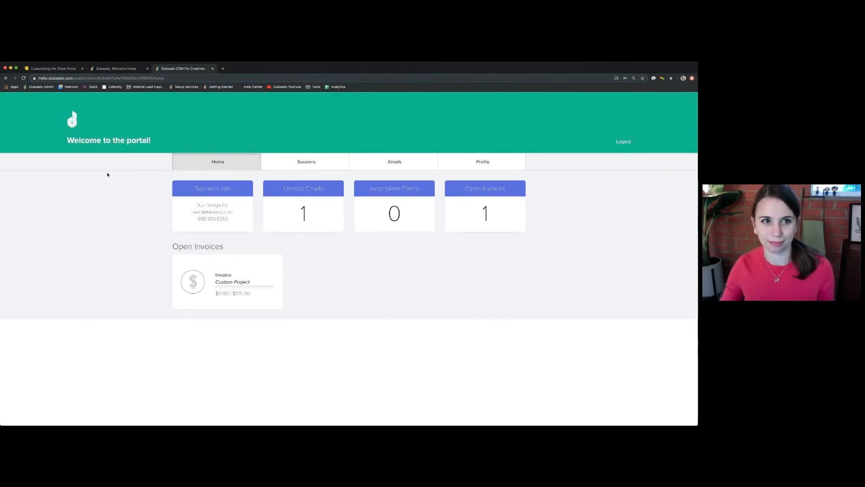
pyautogui.click(116, 68)
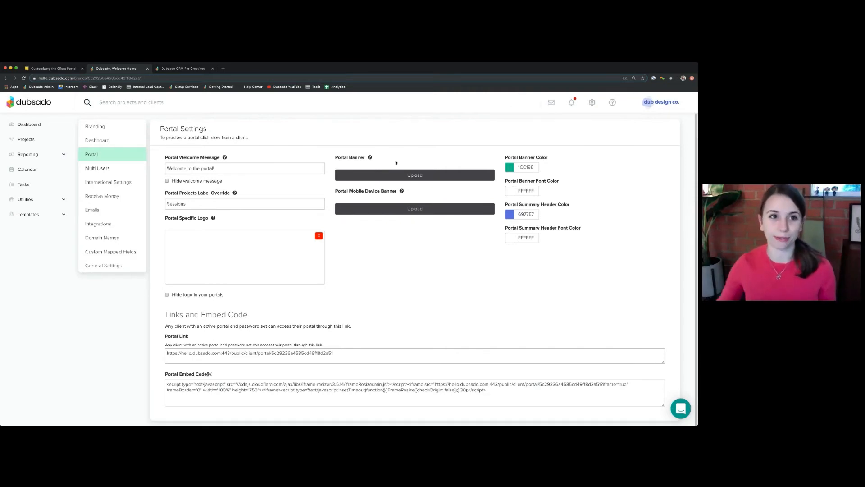
# Step: Switch to the Notion guide and examine the Dark Leaf, Calm Greens and Creative Leaf banner templates with their color schemes
pyautogui.press('super+1')
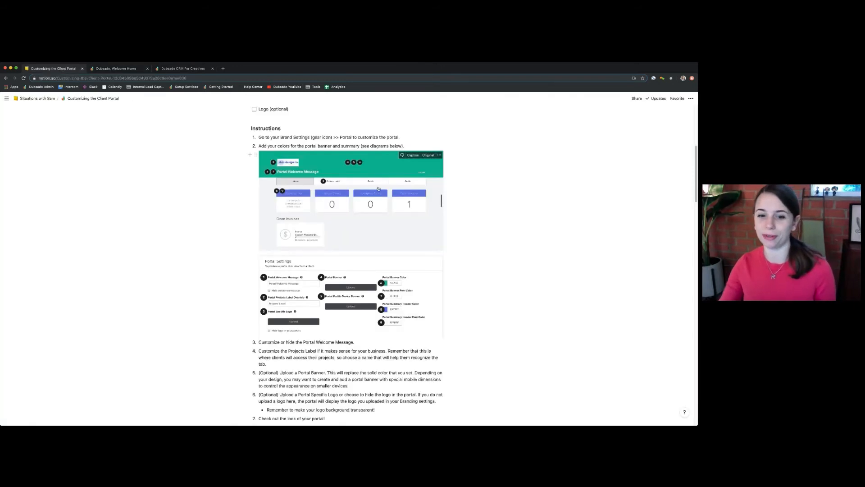
pyautogui.scroll(-9, 381, 189)
pyautogui.scroll(-10, 381, 190)
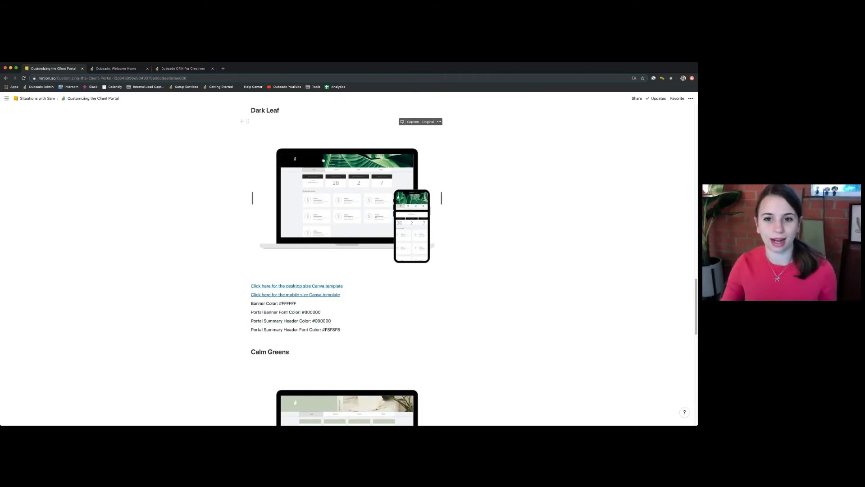
pyautogui.scroll(-1, 412, 220)
pyautogui.scroll(-5, 412, 219)
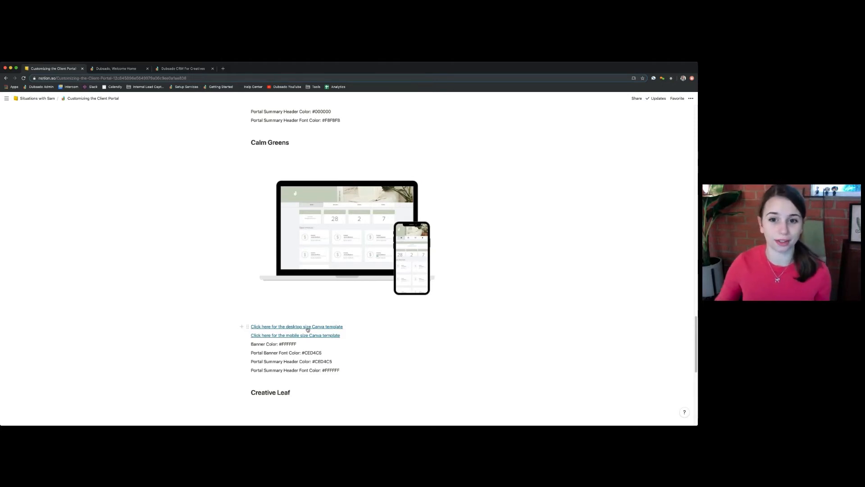
pyautogui.scroll(-4, 307, 330)
pyautogui.scroll(-2, 312, 225)
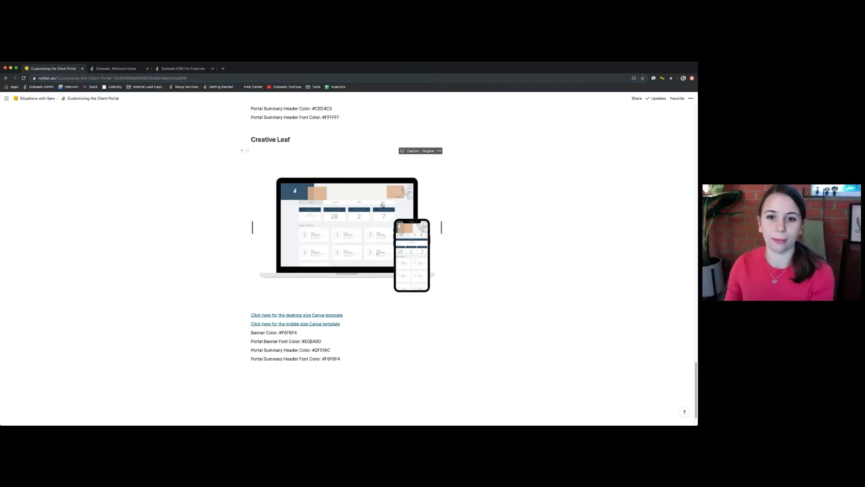
pyautogui.scroll(1, 357, 234)
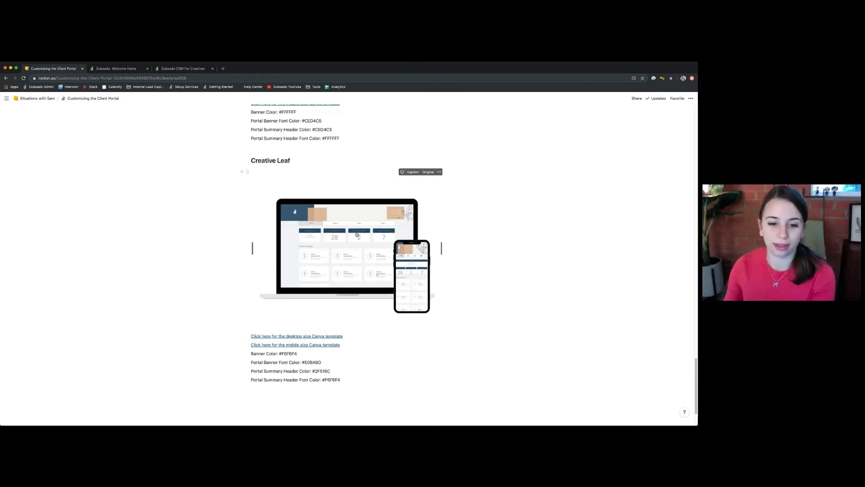
pyautogui.scroll(4, 384, 194)
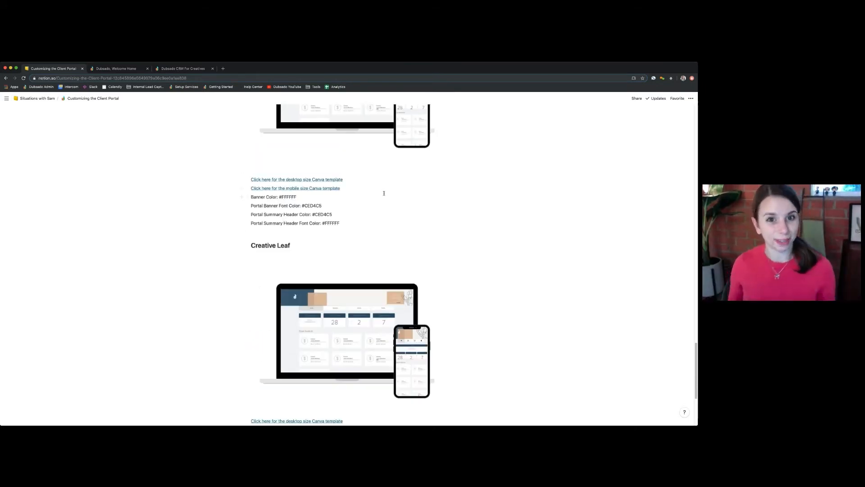
pyautogui.scroll(10, 384, 193)
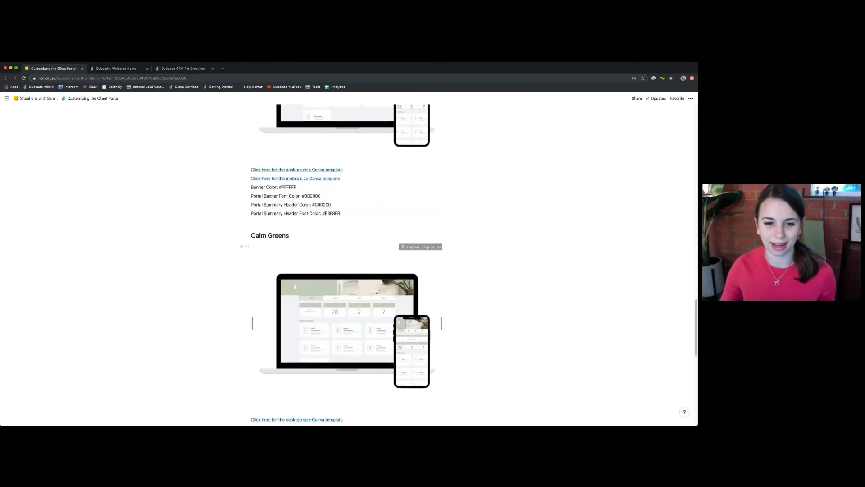
pyautogui.scroll(1, 440, 238)
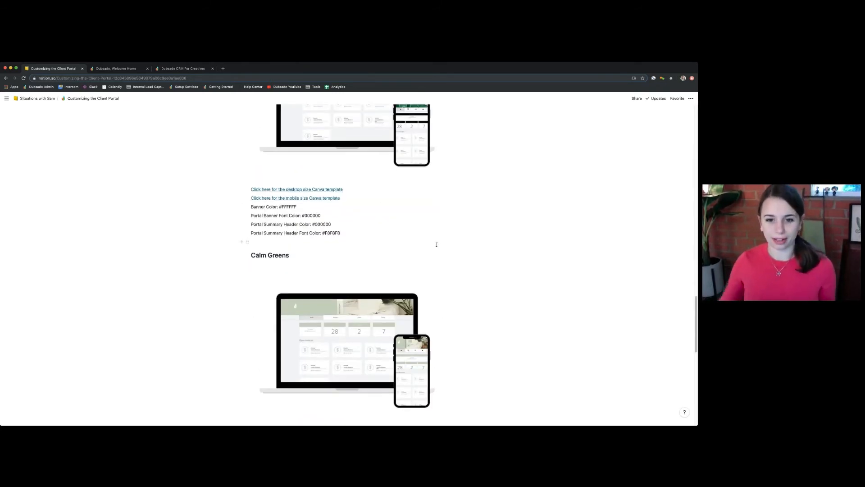
pyautogui.scroll(1, 415, 230)
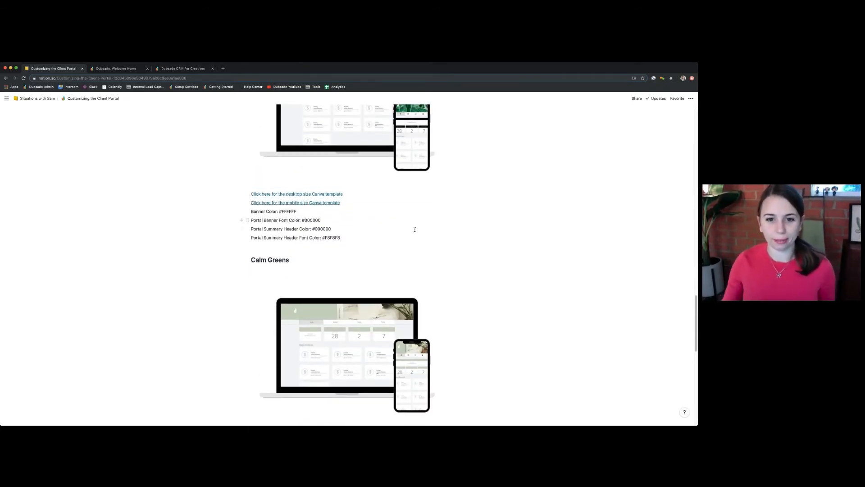
# Step: Review the desktop and mobile banner sizes in the Client Portal Image Dimensions Cheat Sheet, and return to the client portal's home page
pyautogui.scroll(10, 428, 239)
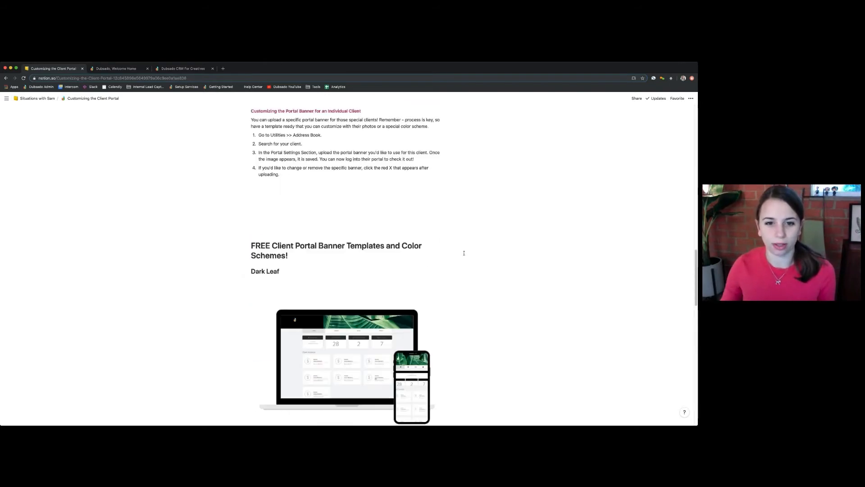
pyautogui.scroll(12, 463, 252)
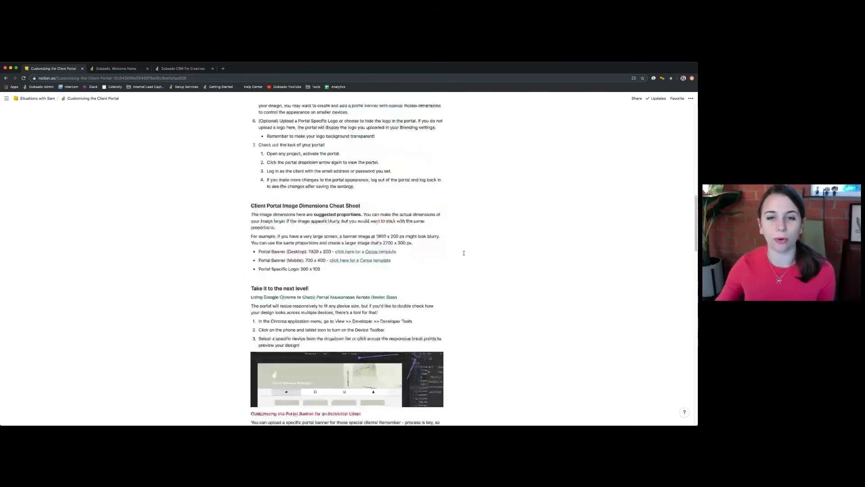
pyautogui.scroll(2, 463, 253)
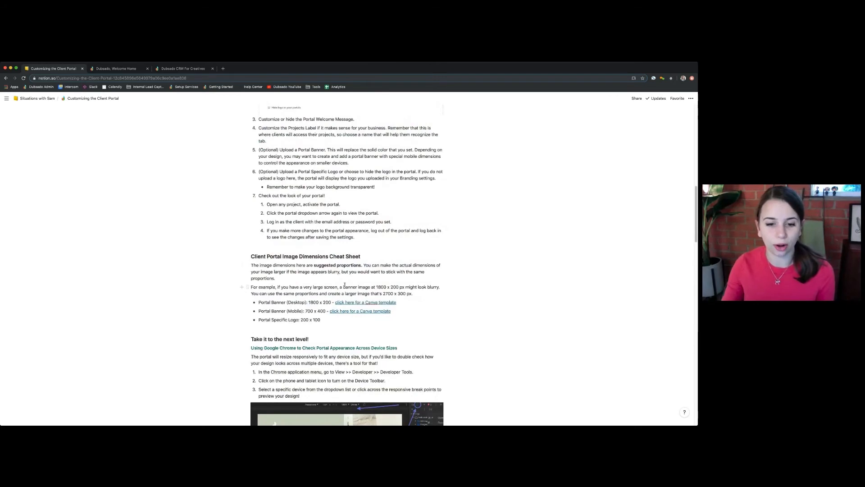
pyautogui.moveTo(400, 312); pyautogui.dragTo(306, 302)
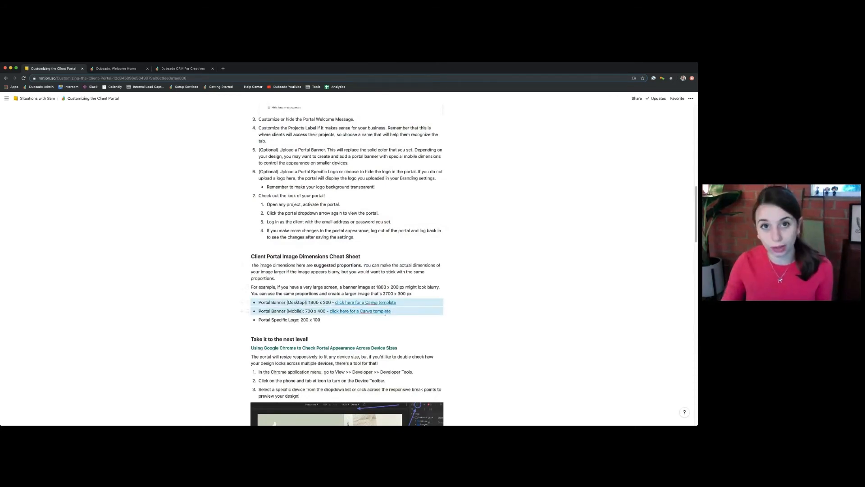
pyautogui.click(335, 288)
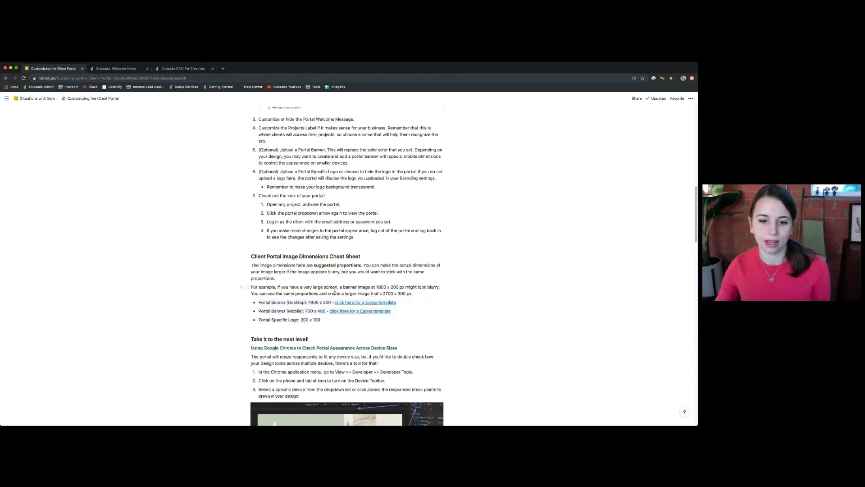
pyautogui.click(173, 71)
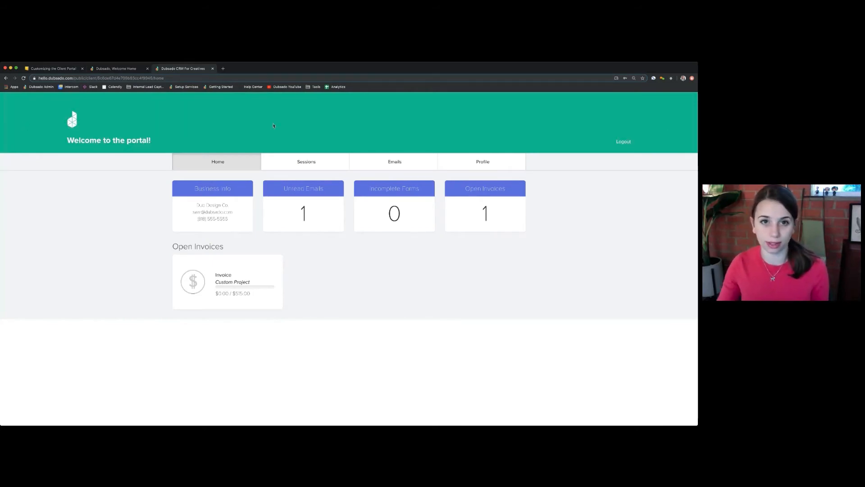
# Step: Return to the portal settings, upload the green banner image with the open book and plant as the Portal Banner, and save
pyautogui.click(107, 69)
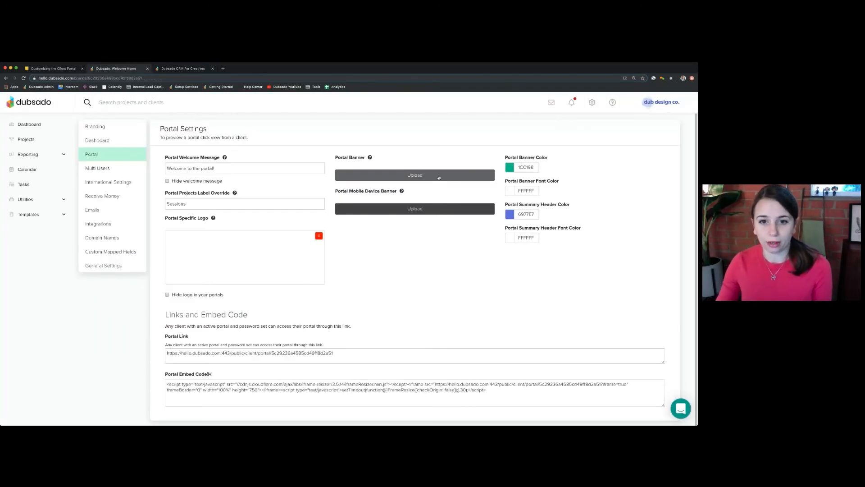
pyautogui.moveTo(336, 157); pyautogui.dragTo(363, 158)
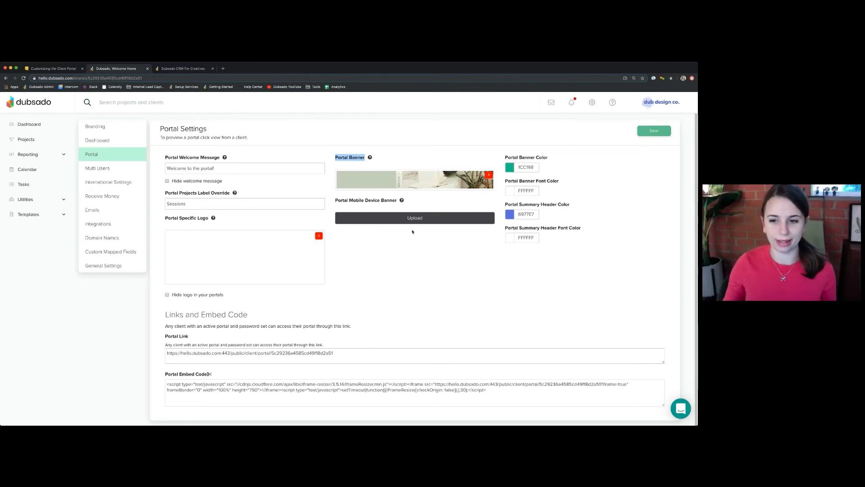
pyautogui.click(413, 247)
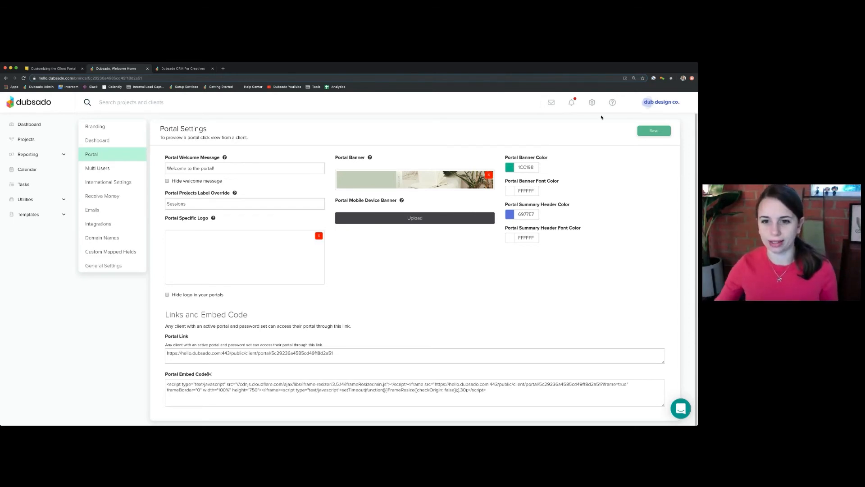
pyautogui.moveTo(336, 158); pyautogui.dragTo(381, 160)
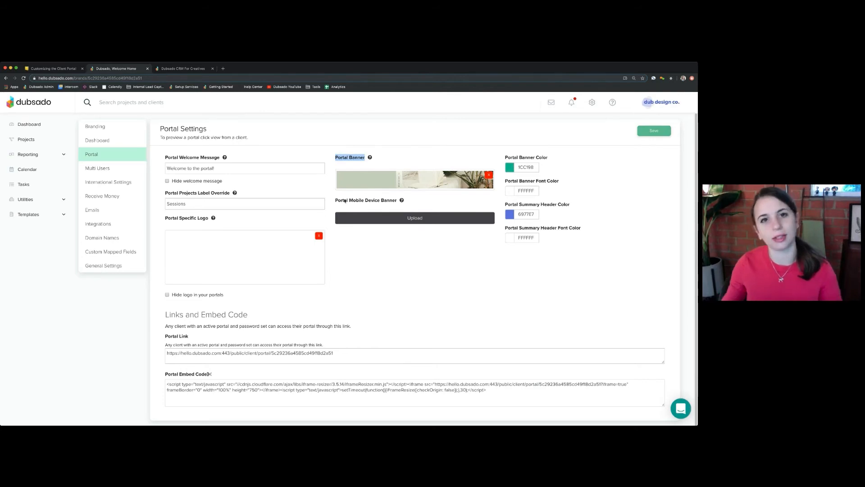
pyautogui.moveTo(335, 201); pyautogui.dragTo(400, 202)
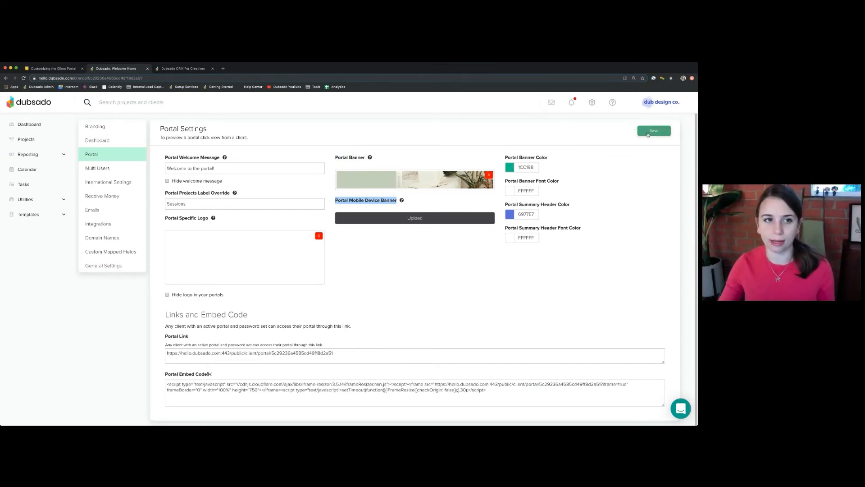
# Step: Switch to the client portal, log out, and sign back in with the client's portal password to load the new banner
pyautogui.click(185, 68)
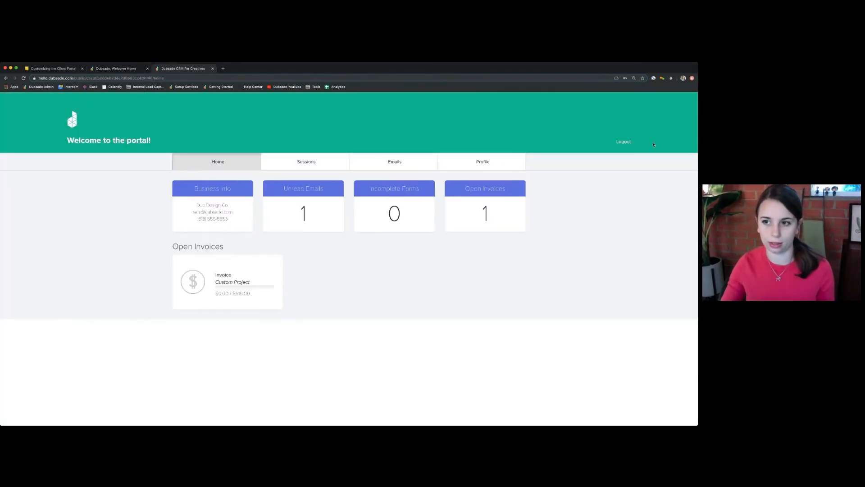
pyautogui.click(623, 141)
pyautogui.click(312, 188)
pyautogui.write('••')
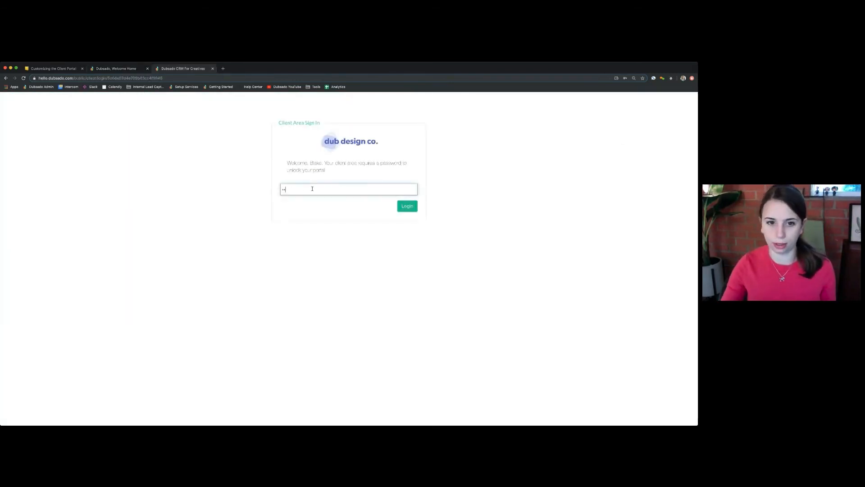
pyautogui.press('Return')
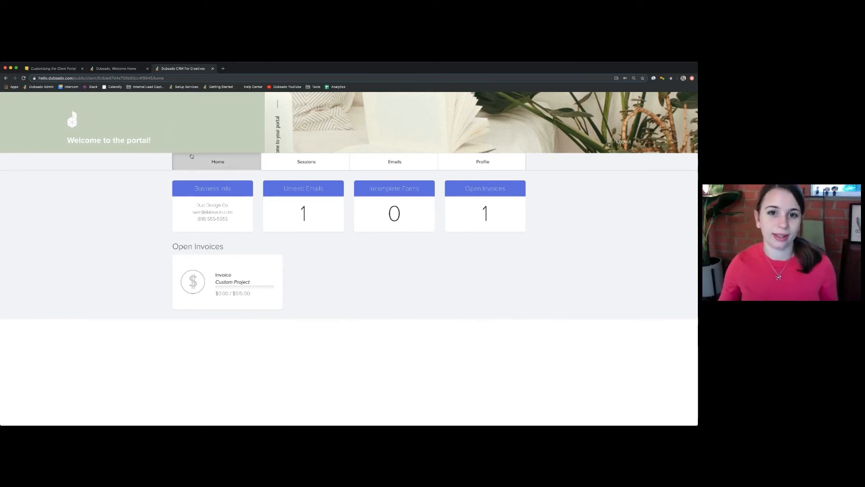
# Step: Open the browser's developer tools on the client portal and turn on the responsive device view
pyautogui.press('super+alt+i')
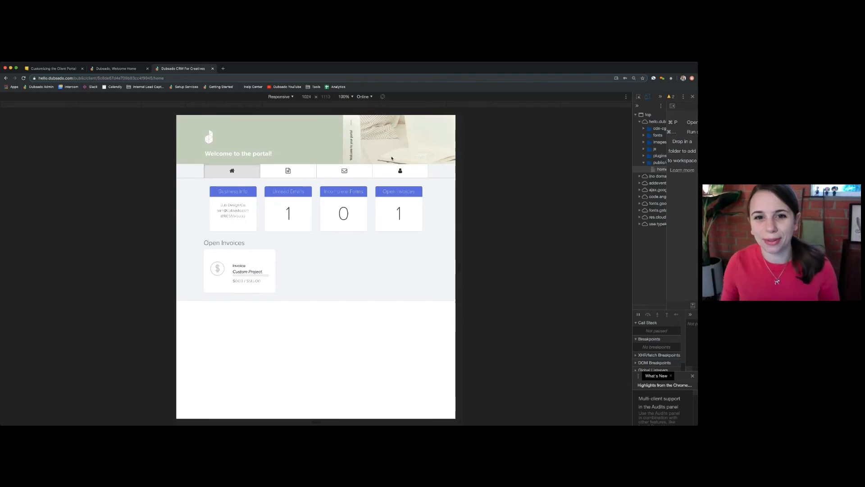
pyautogui.click(647, 97)
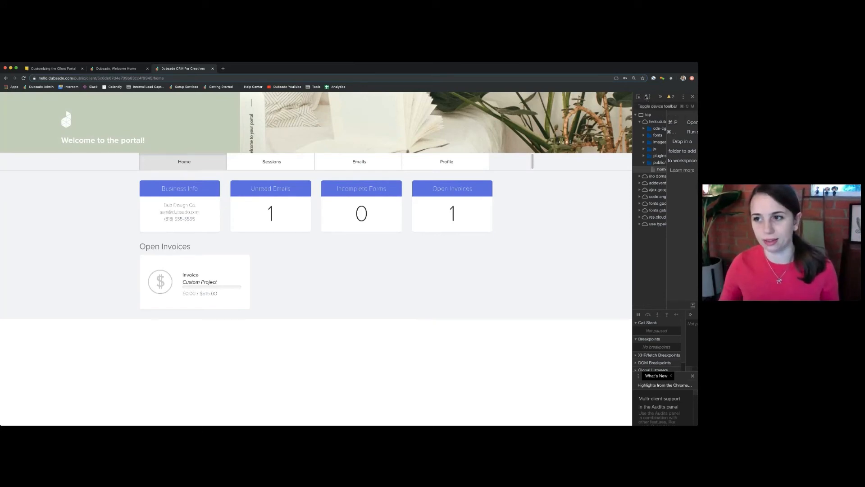
pyautogui.click(648, 98)
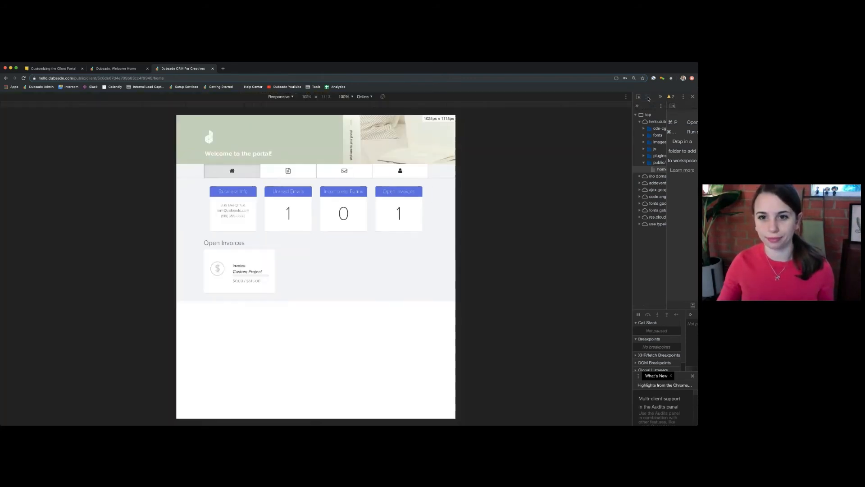
# Step: Preview the portal banner at device widths of 320, 375, 768, 425, 1024 and 2560 px
pyautogui.click(365, 107)
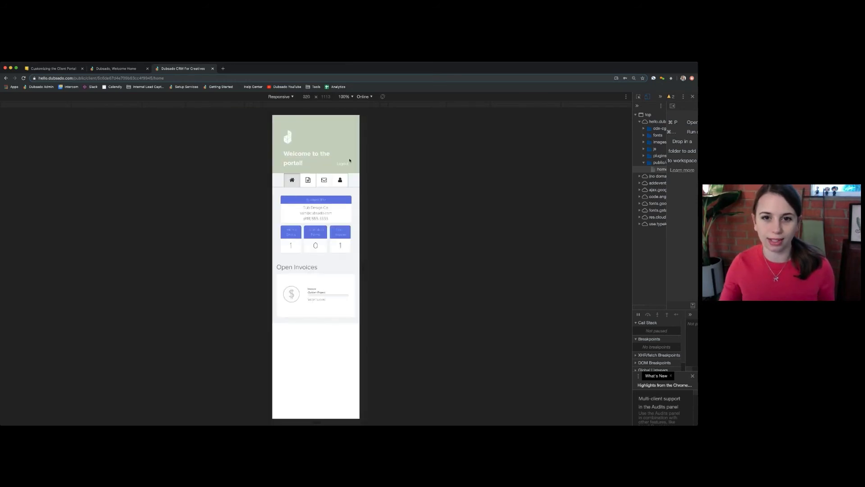
pyautogui.click(374, 107)
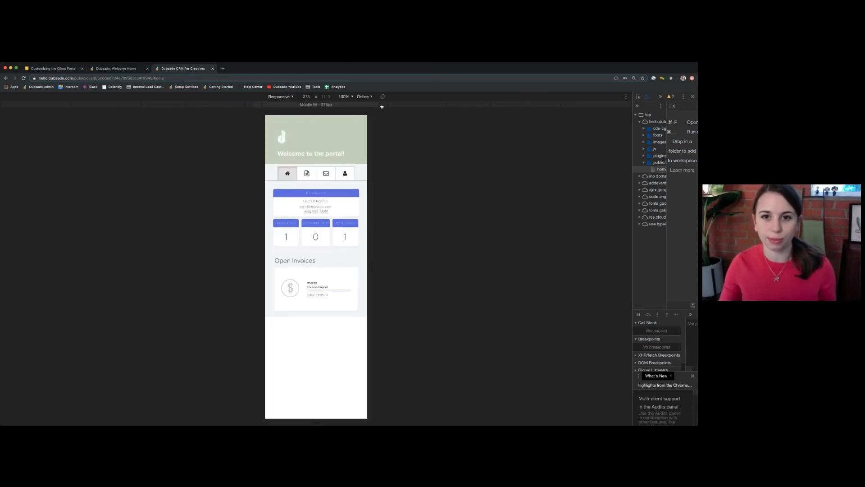
pyautogui.click(410, 107)
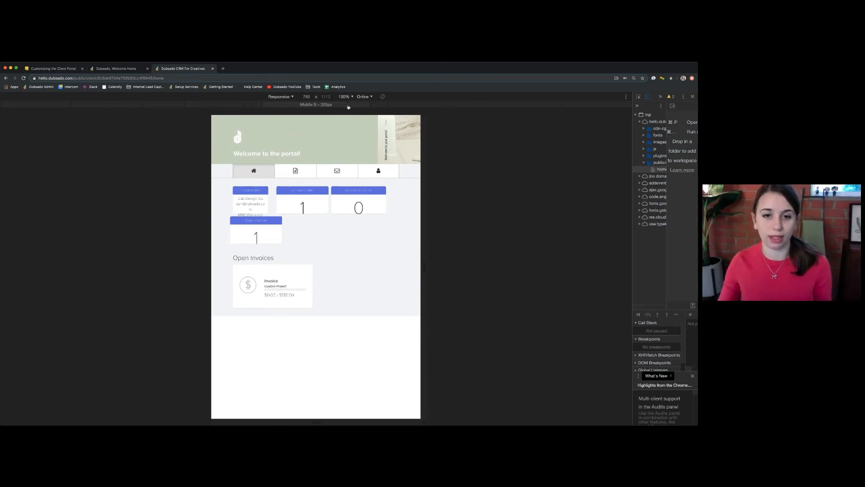
pyautogui.click(303, 107)
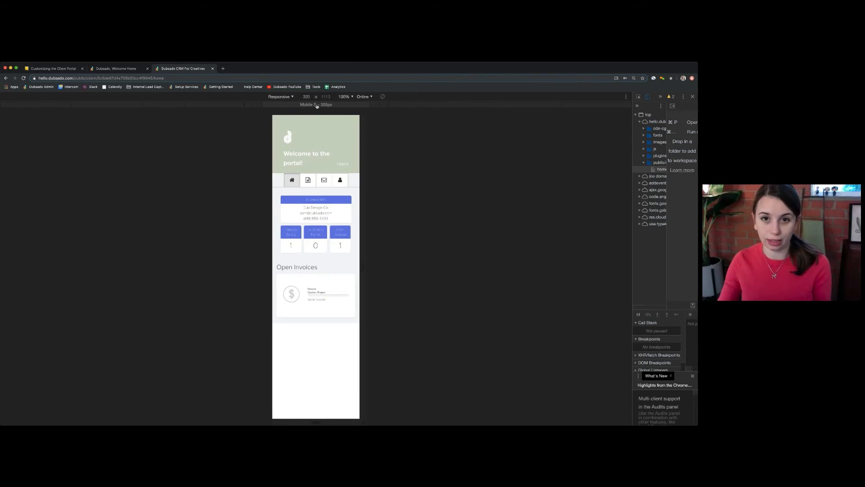
pyautogui.click(384, 106)
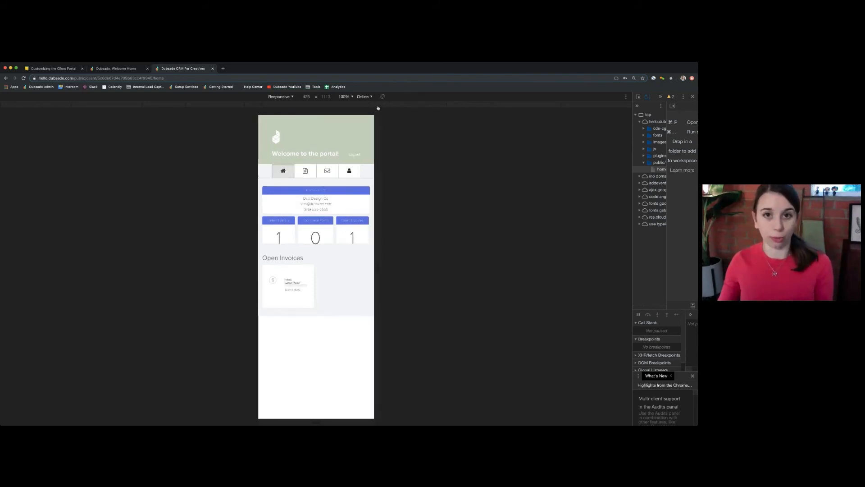
pyautogui.click(464, 107)
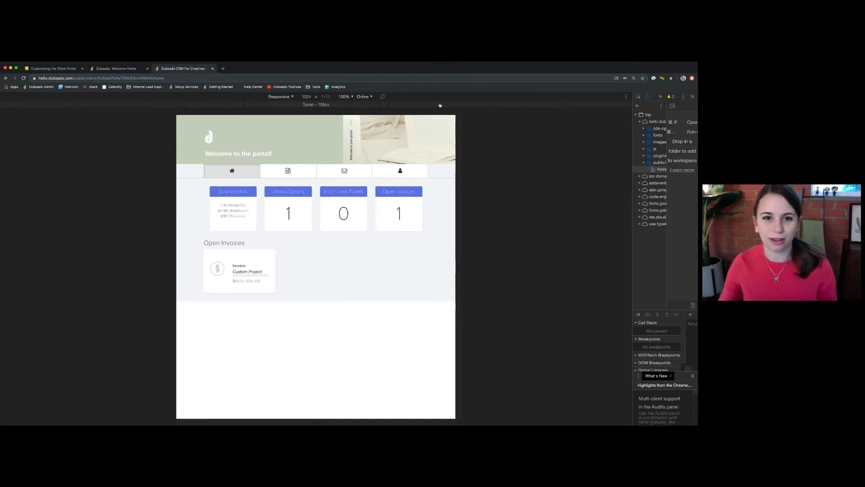
pyautogui.click(575, 105)
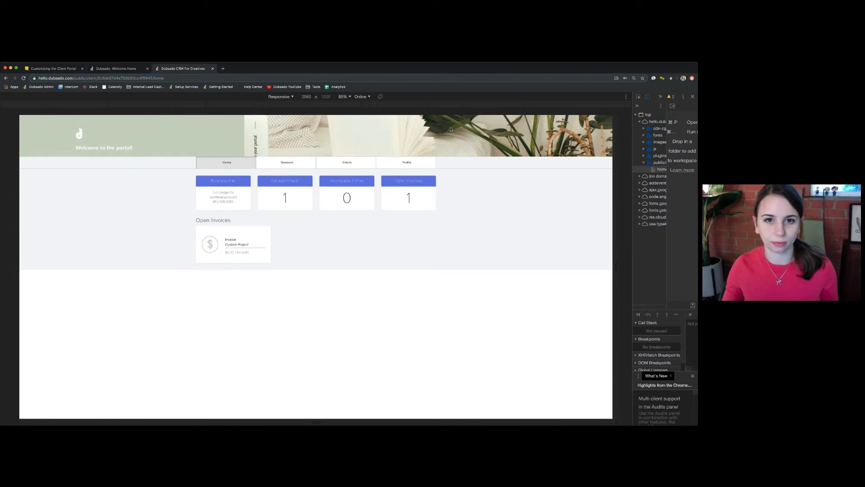
# Step: Recheck the banner at the 1024 px laptop width and at the 320, 375 and 425 px mobile widths
pyautogui.click(453, 105)
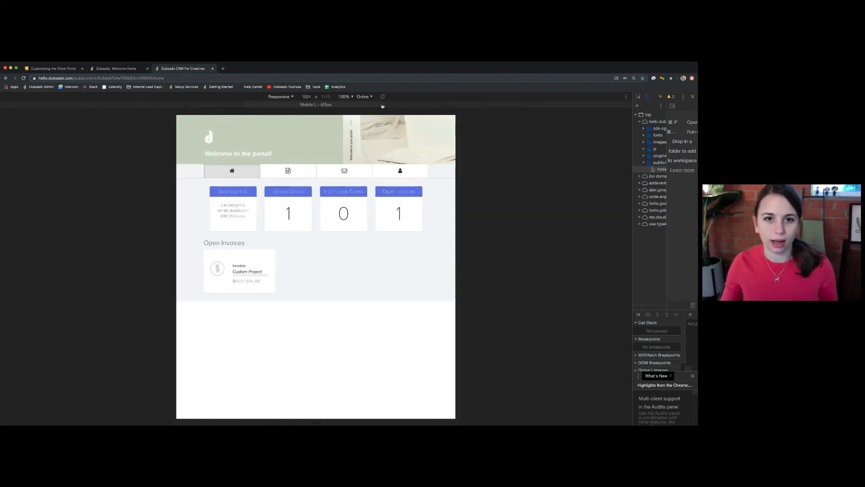
pyautogui.click(329, 105)
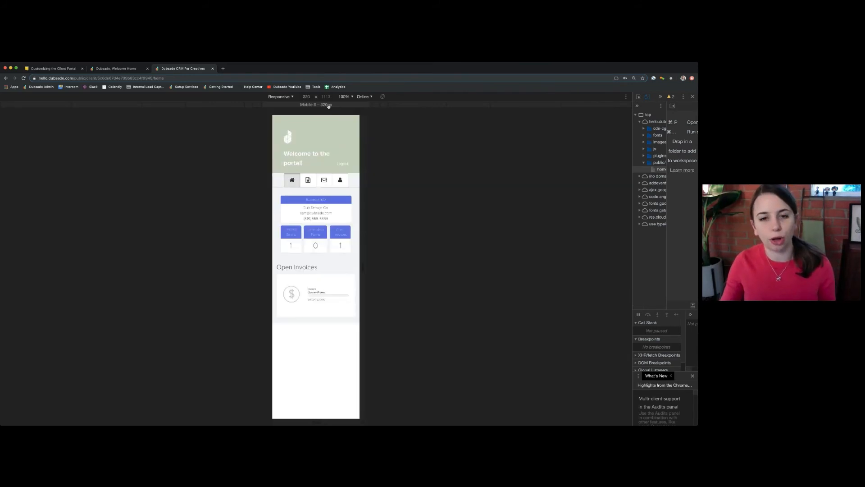
pyautogui.click(375, 106)
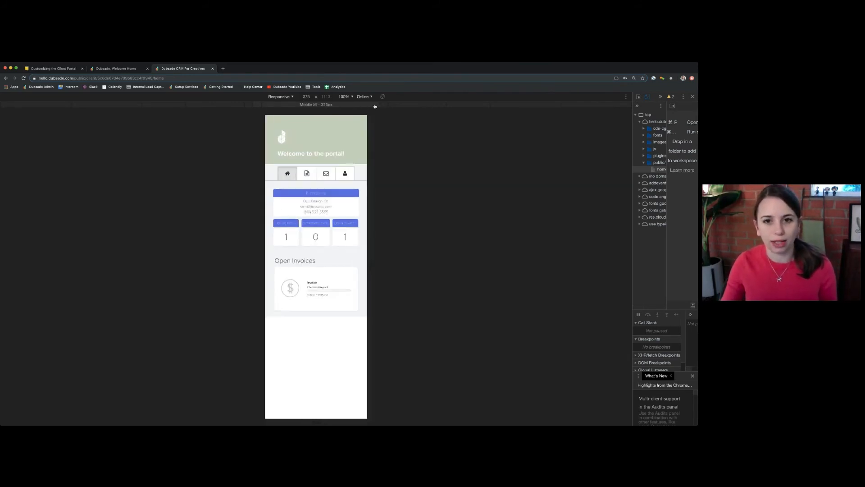
pyautogui.click(337, 107)
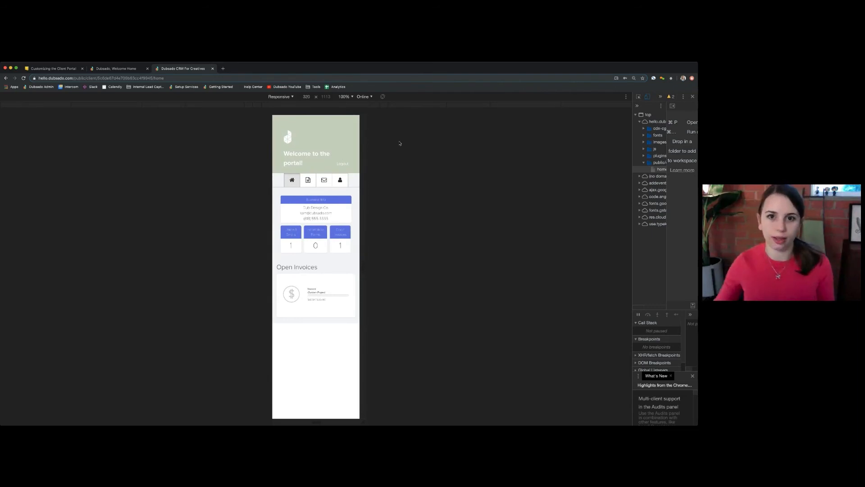
pyautogui.click(381, 105)
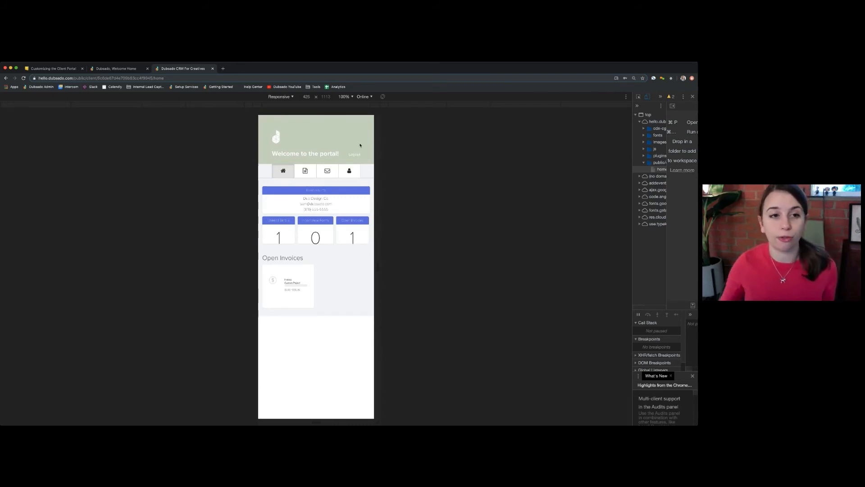
# Step: In the portal settings, upload the matching green plant image as the Portal Mobile Device Banner and save
pyautogui.click(118, 70)
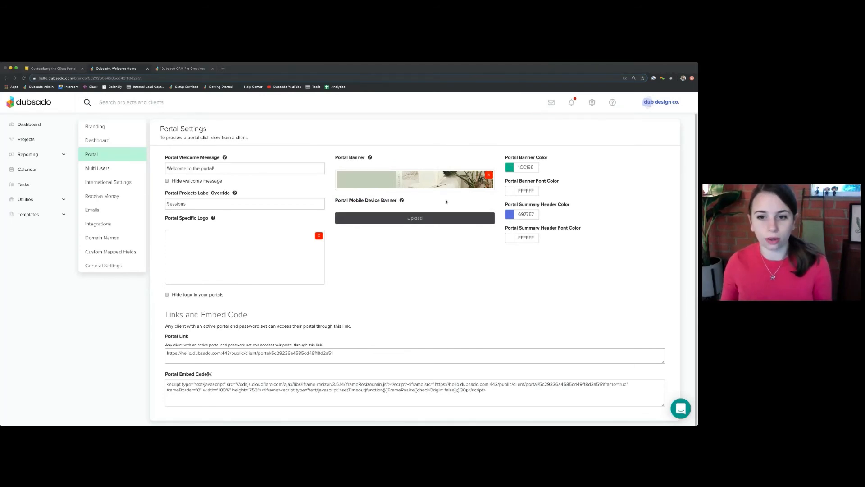
pyautogui.doubleClick(419, 191)
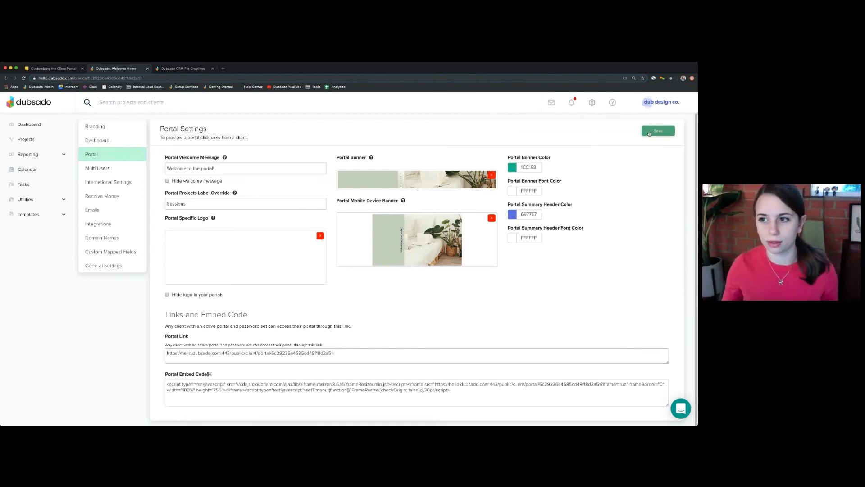
# Step: Log out of the client portal in the mobile preview and sign in again with the client's portal password
pyautogui.click(182, 69)
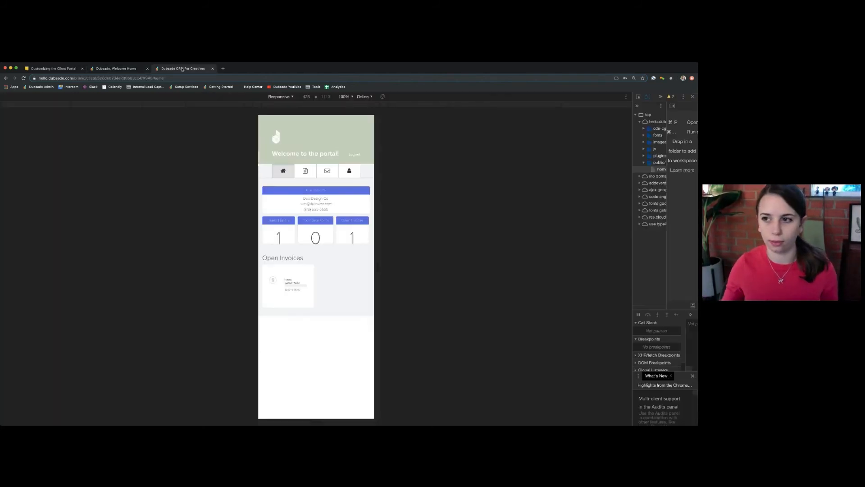
pyautogui.click(355, 154)
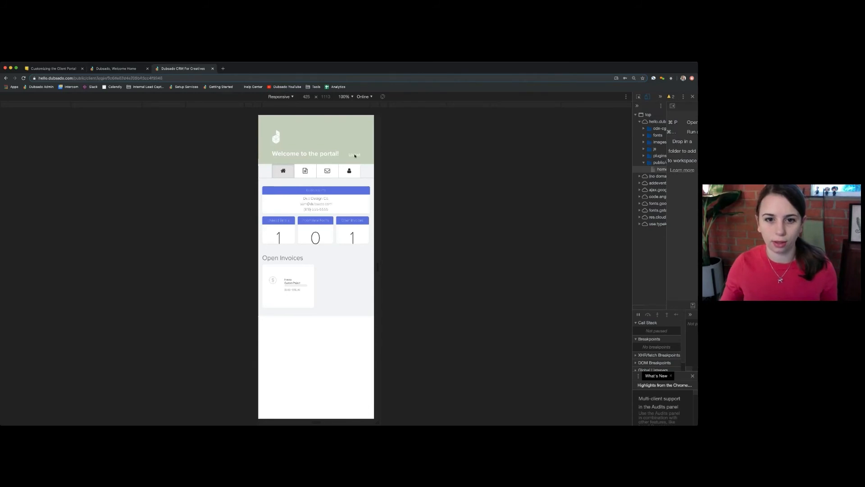
pyautogui.click(305, 189)
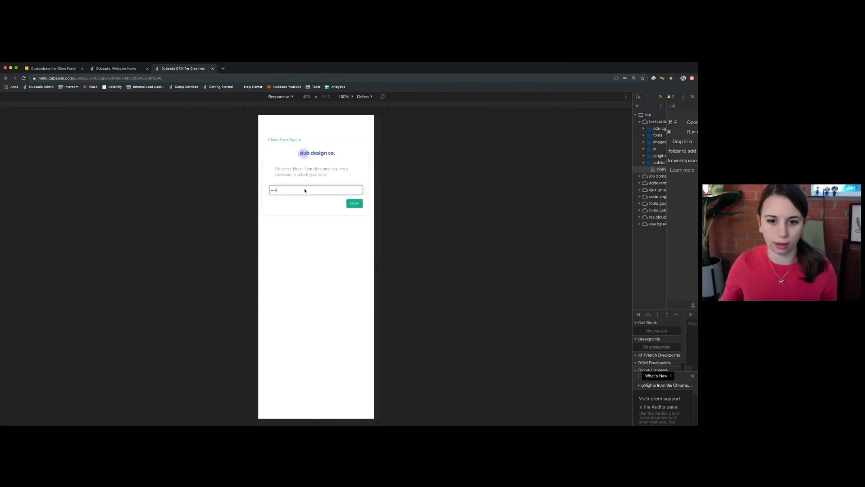
pyautogui.click(358, 207)
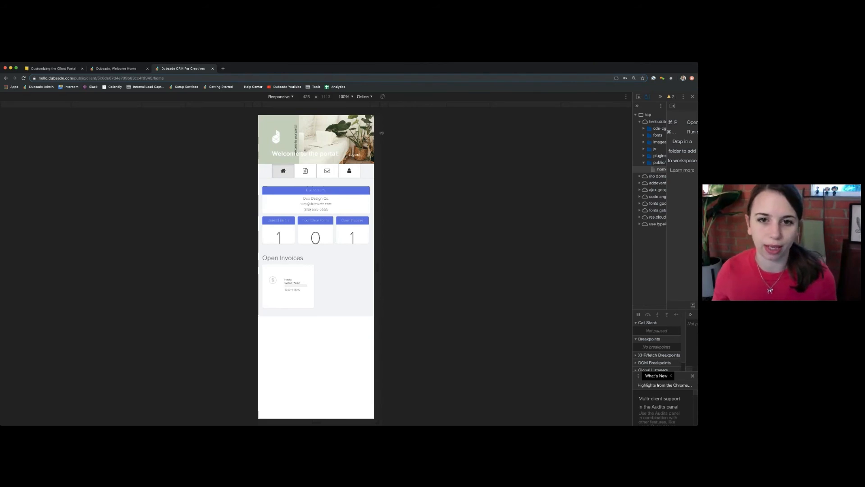
# Step: Compare the desktop and mobile banners in the portal at widths of 1024, 1440, 2560, 768, 320 and 375 px
pyautogui.click(484, 107)
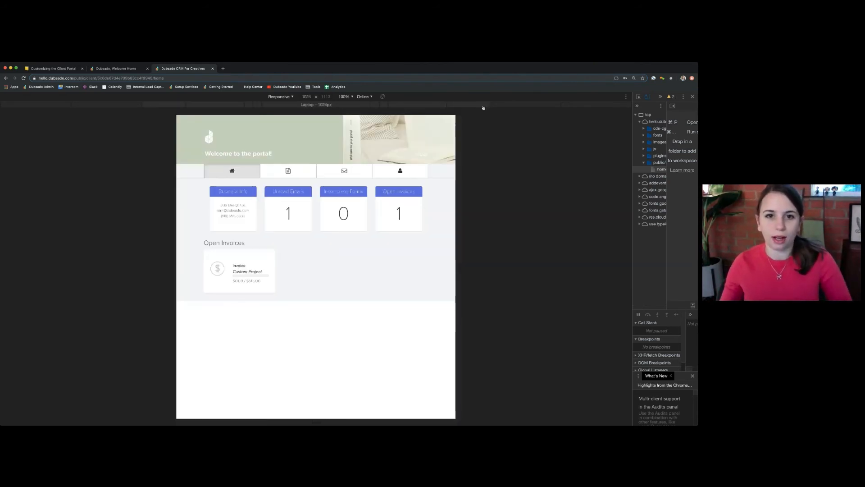
pyautogui.click(516, 105)
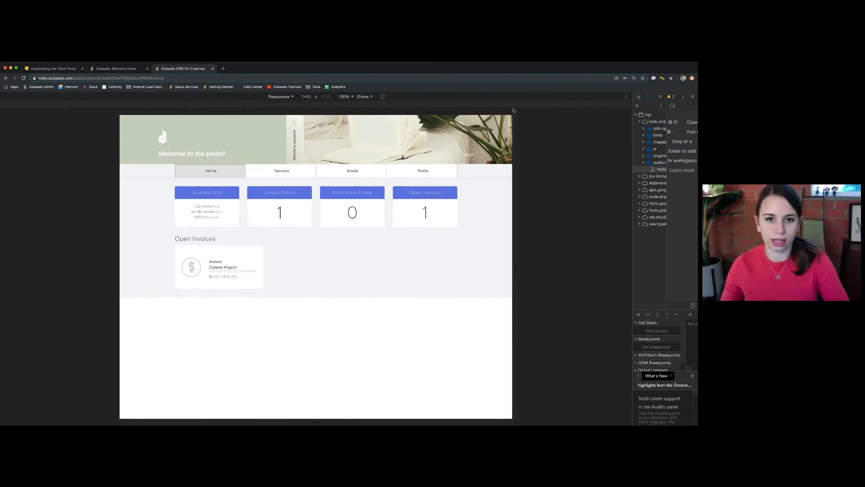
pyautogui.click(591, 106)
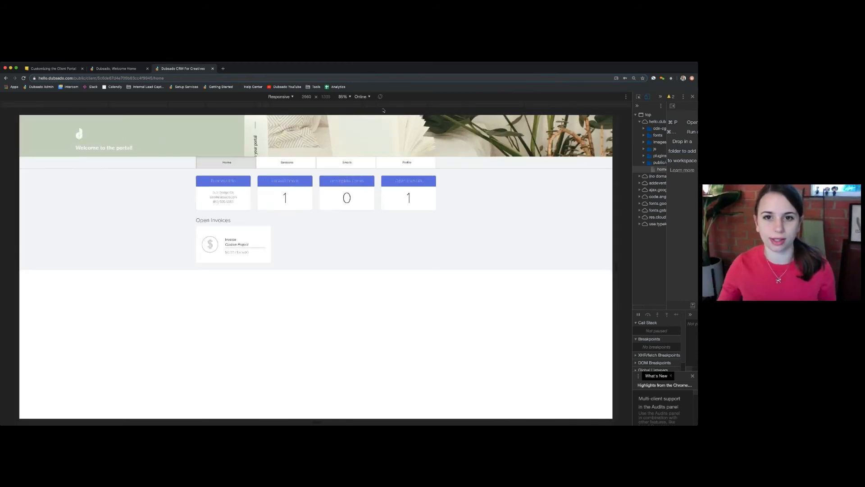
pyautogui.click(360, 107)
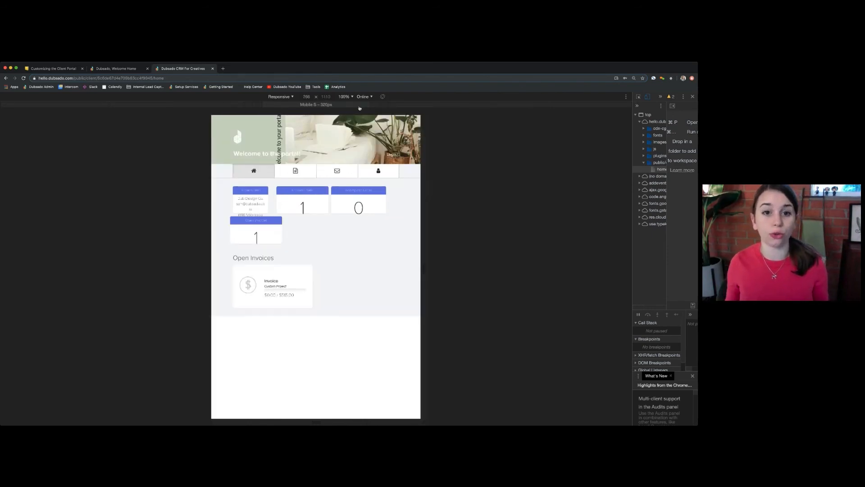
pyautogui.click(359, 107)
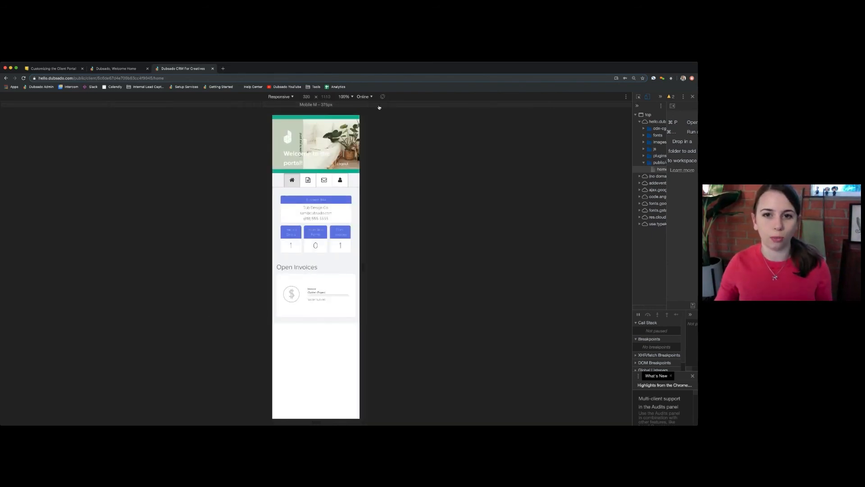
pyautogui.click(377, 107)
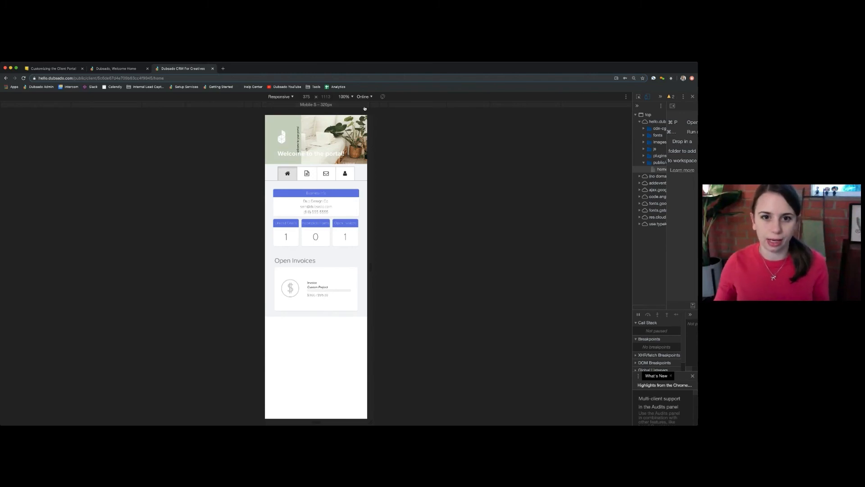
# Step: Recheck the mobile banner and welcome message in the portal preview at the 320 and 375 px widths
pyautogui.click(361, 108)
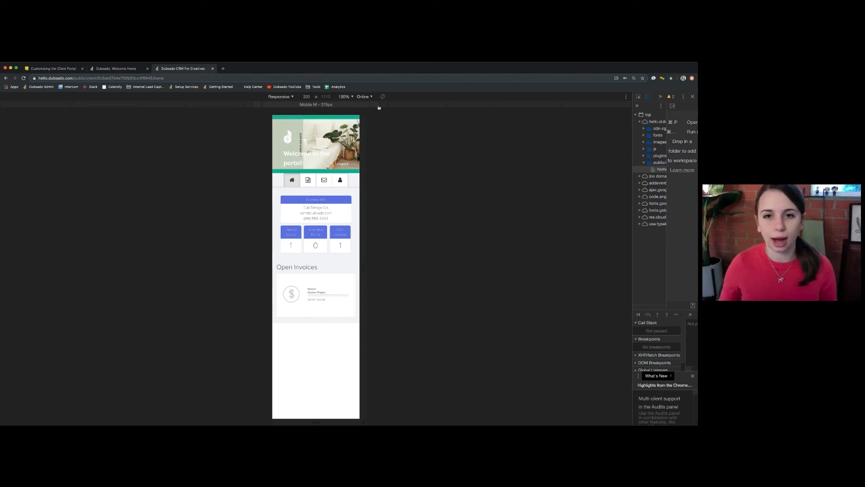
pyautogui.click(377, 106)
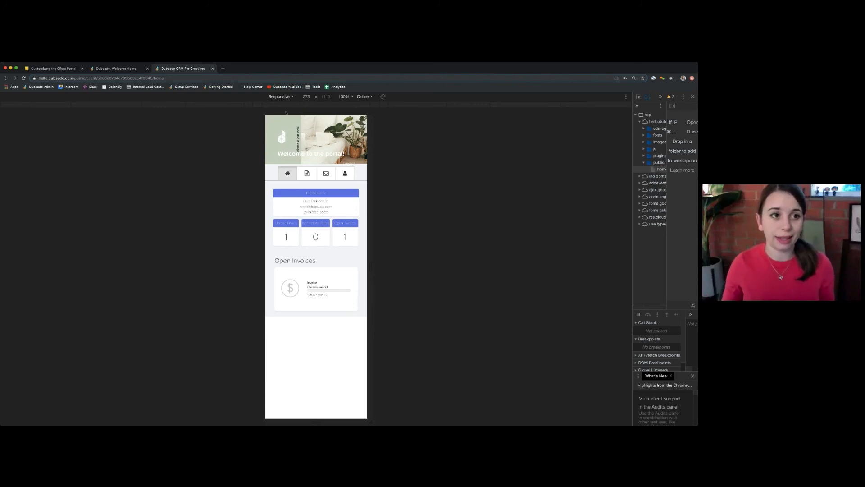
# Step: In the Notion guide "Customizing the Client Portal", review the suggested dimensions for the mobile portal banner and the portal-specific logo
pyautogui.click(113, 69)
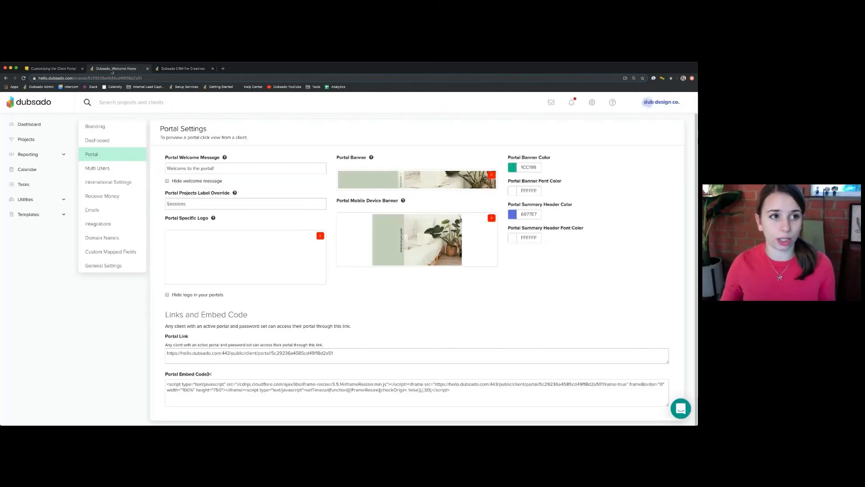
pyautogui.click(77, 69)
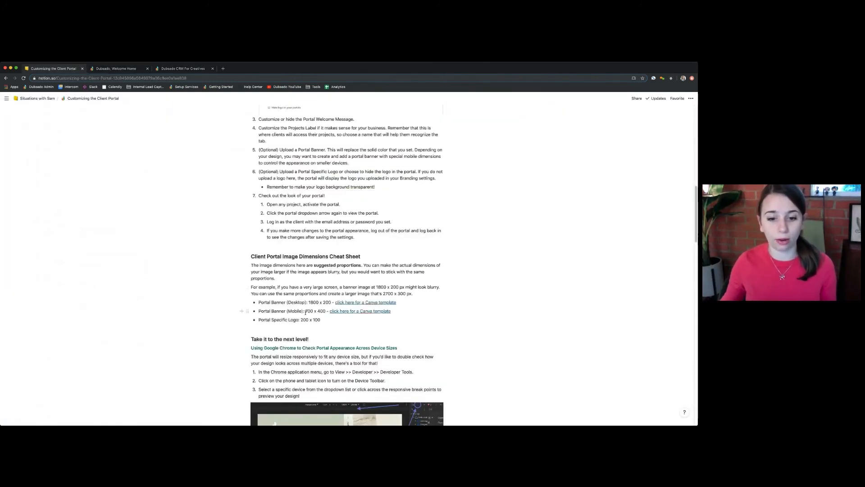
pyautogui.moveTo(305, 311); pyautogui.dragTo(326, 311)
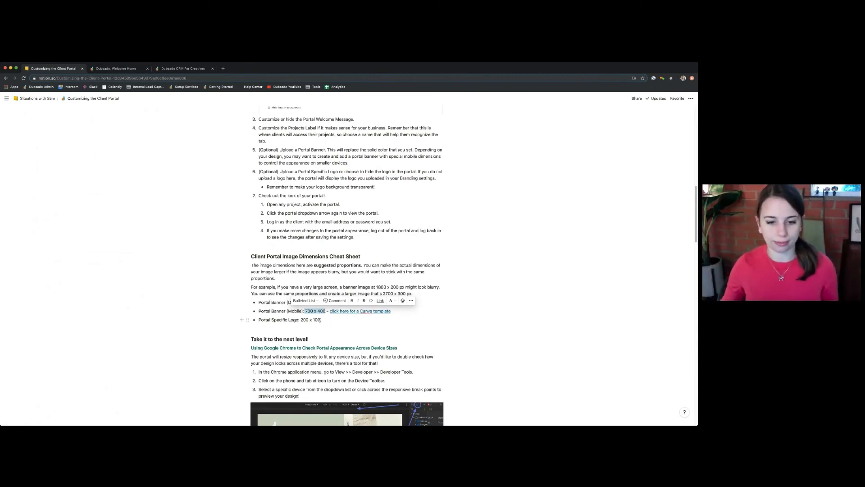
pyautogui.click(323, 318)
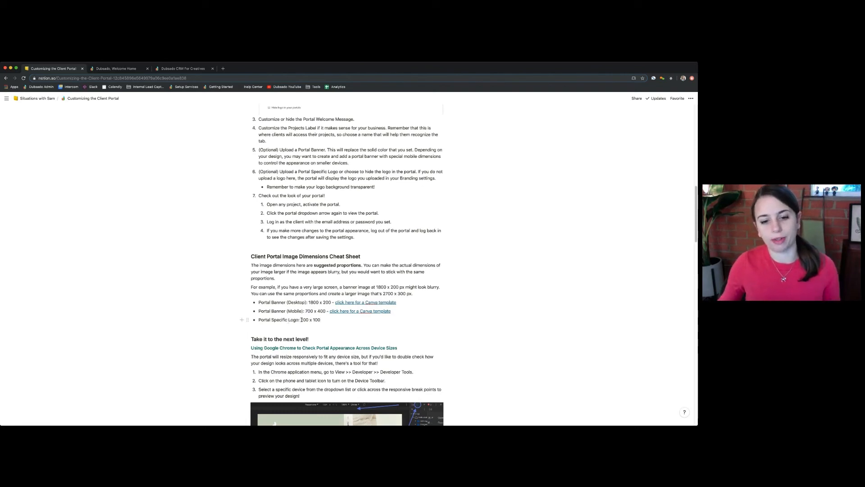
pyautogui.moveTo(301, 319); pyautogui.dragTo(321, 319)
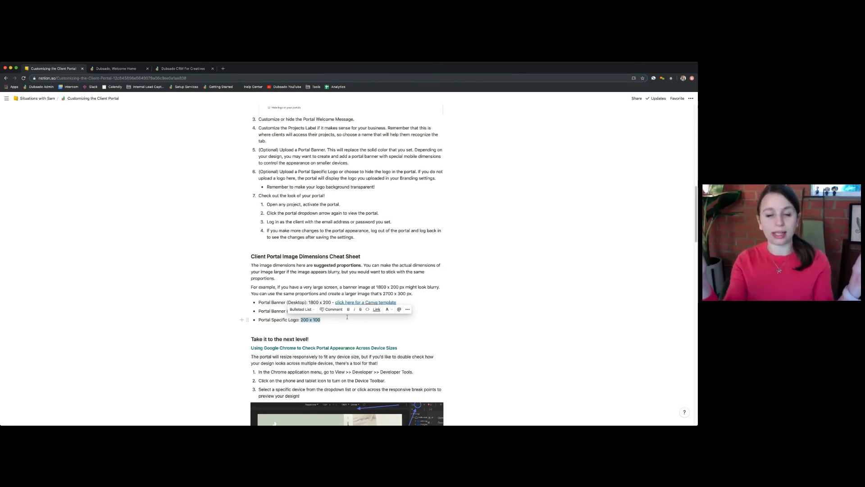
pyautogui.click(317, 319)
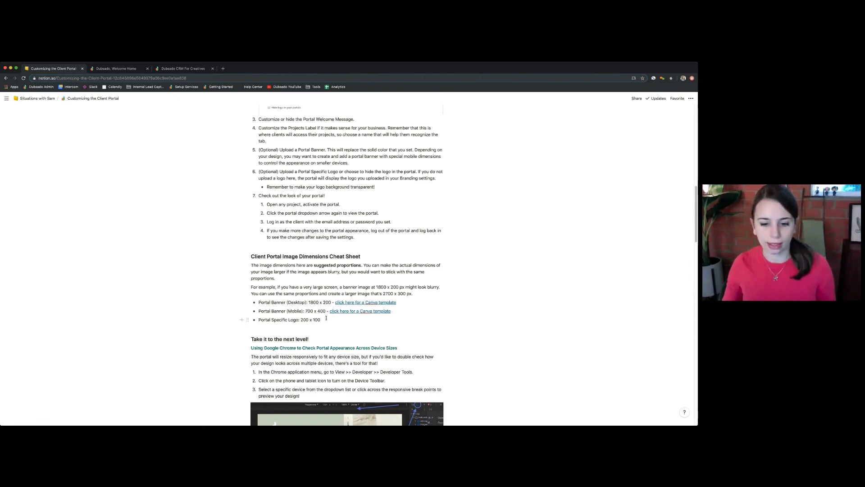
# Step: Review the banner, font and summary header color codes listed for the Calm Greens template and the template before it
pyautogui.scroll(-3, 326, 318)
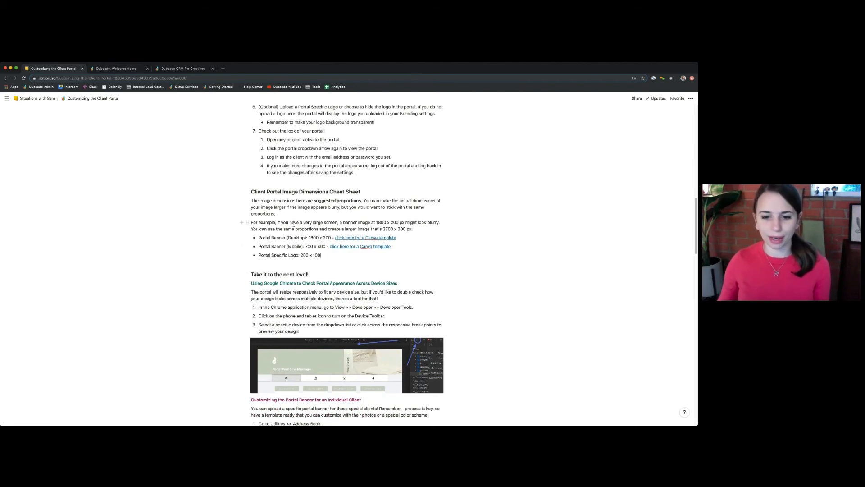
pyautogui.scroll(-20, 294, 225)
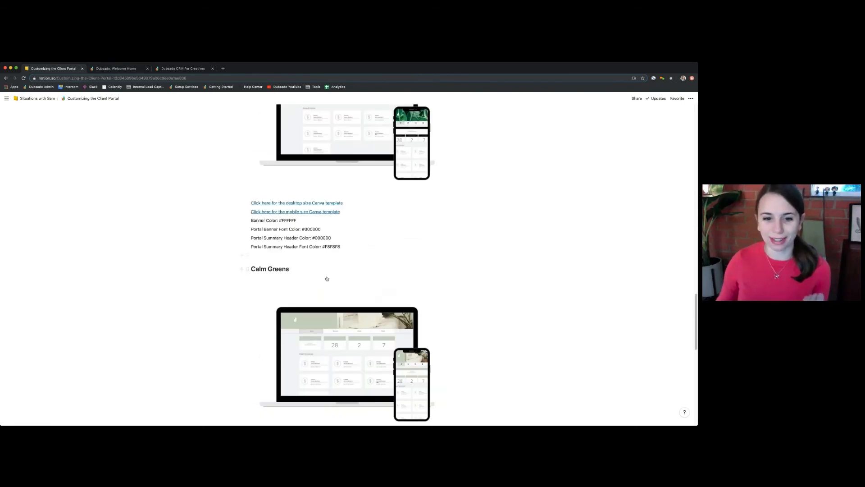
pyautogui.scroll(1, 323, 281)
pyautogui.moveTo(343, 261); pyautogui.dragTo(297, 235)
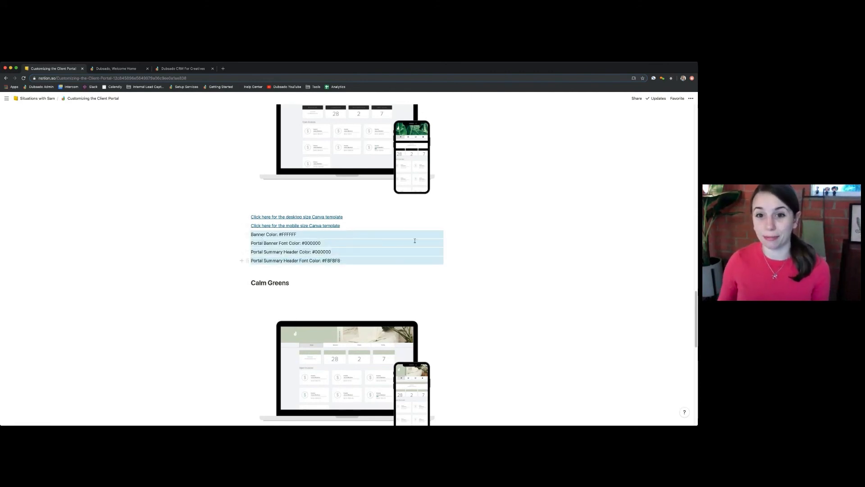
pyautogui.scroll(-3, 383, 250)
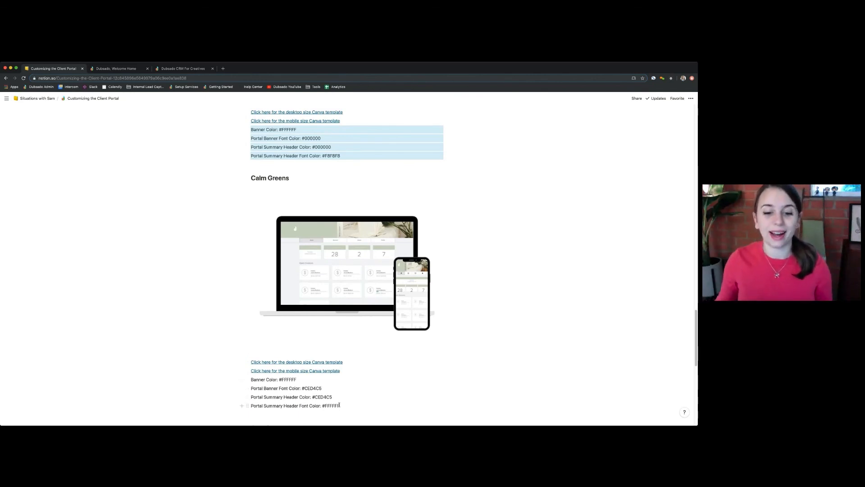
pyautogui.moveTo(339, 405); pyautogui.dragTo(260, 380)
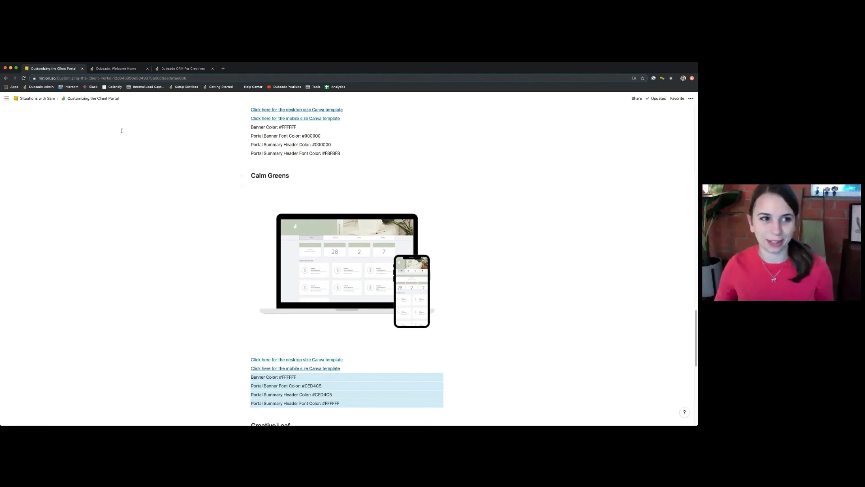
# Step: Switch back to Dubsado and examine the portal banner and summary header color settings that take the template codes
pyautogui.click(119, 70)
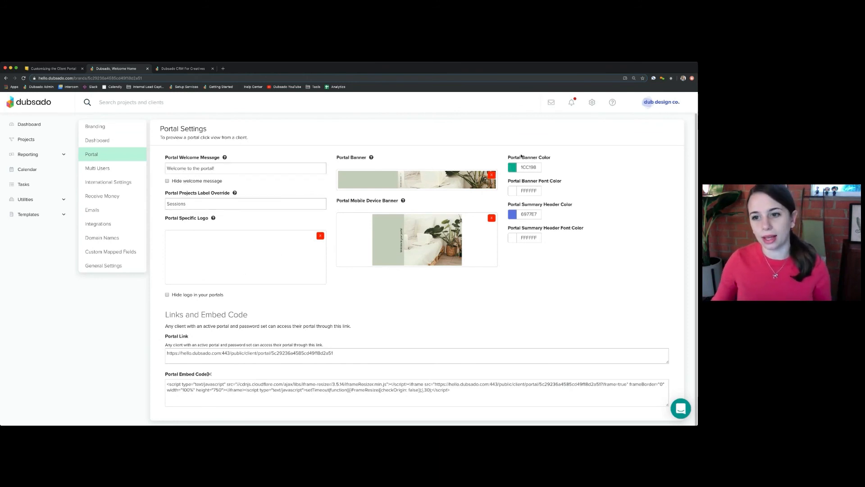
pyautogui.moveTo(510, 156); pyautogui.dragTo(563, 229)
pyautogui.click(586, 229)
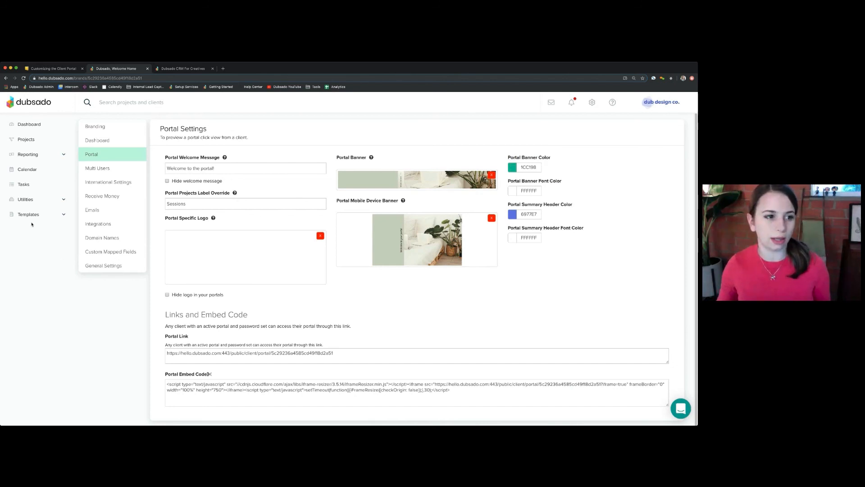
# Step: Open the profile of the first client listed in the Address Book
pyautogui.click(62, 199)
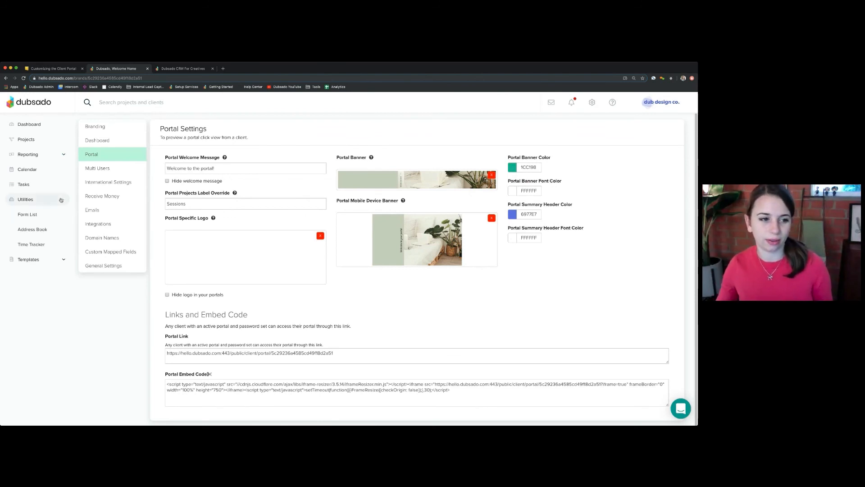
pyautogui.click(48, 230)
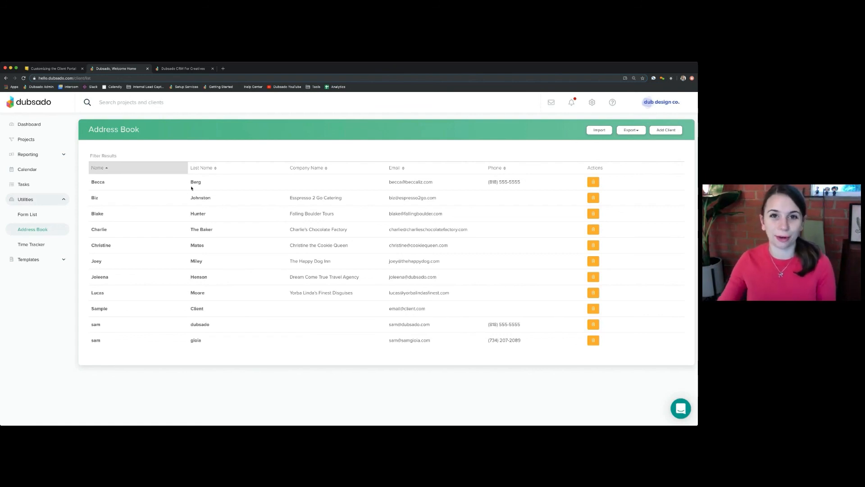
pyautogui.click(101, 182)
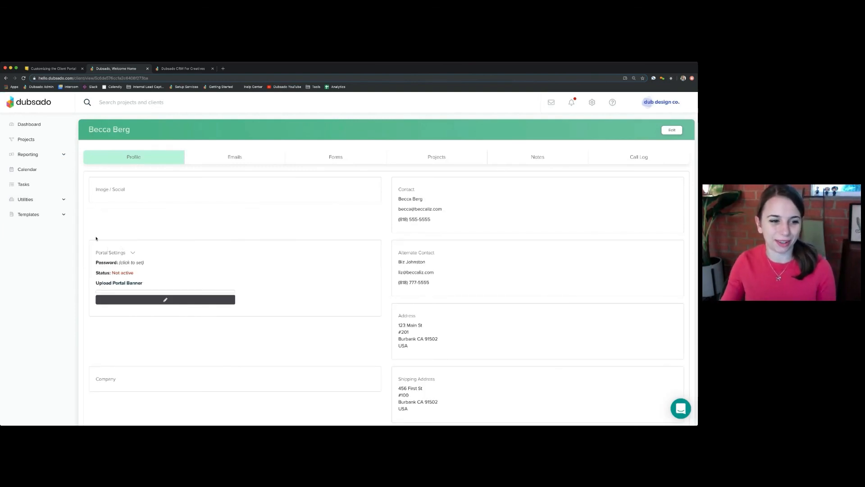
# Step: Examine the client's individual Portal Settings and open the file selection for a client-specific portal banner, leaving it without uploading
pyautogui.moveTo(95, 253); pyautogui.dragTo(155, 299)
pyautogui.click(144, 307)
pyautogui.moveTo(95, 260); pyautogui.dragTo(152, 287)
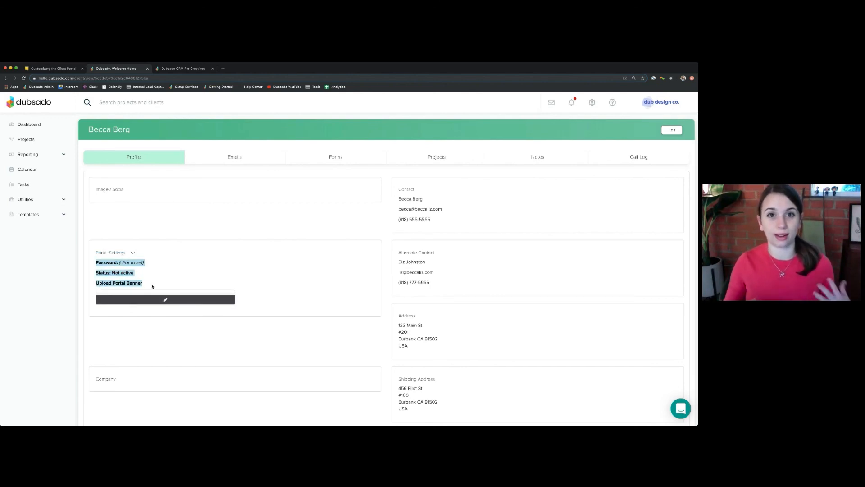
pyautogui.click(176, 299)
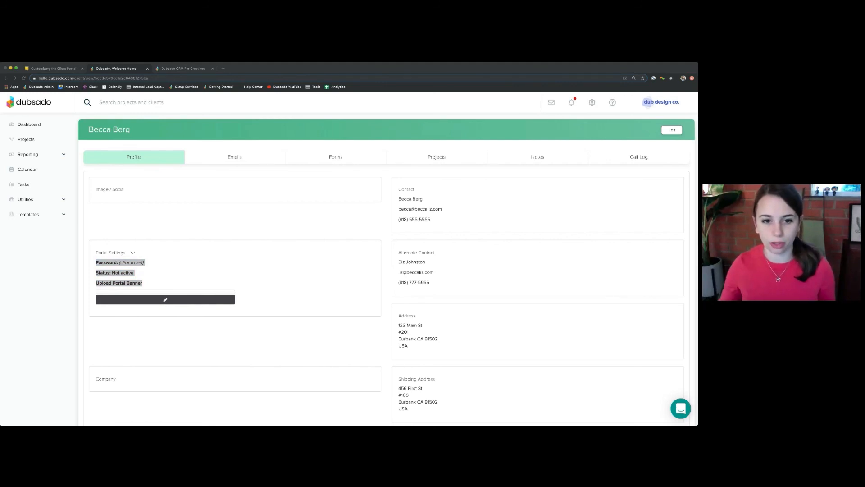
pyautogui.click(243, 263)
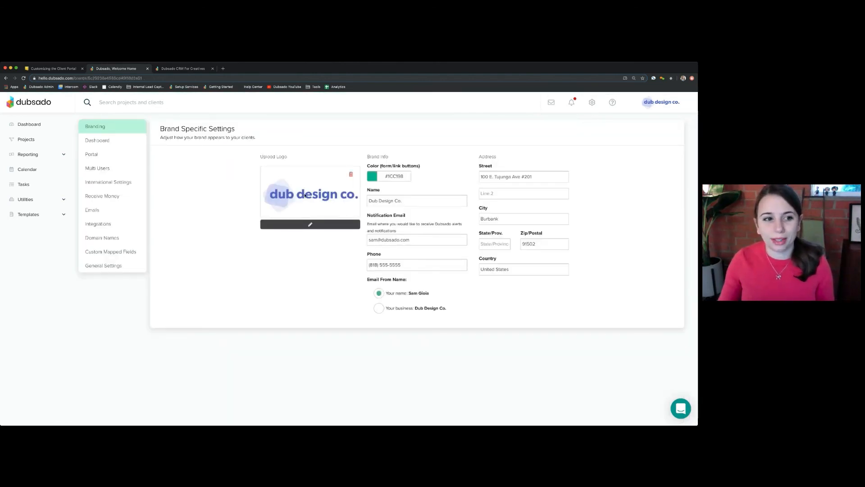
# Step: Return to the brand's Portal settings
pyautogui.click(106, 159)
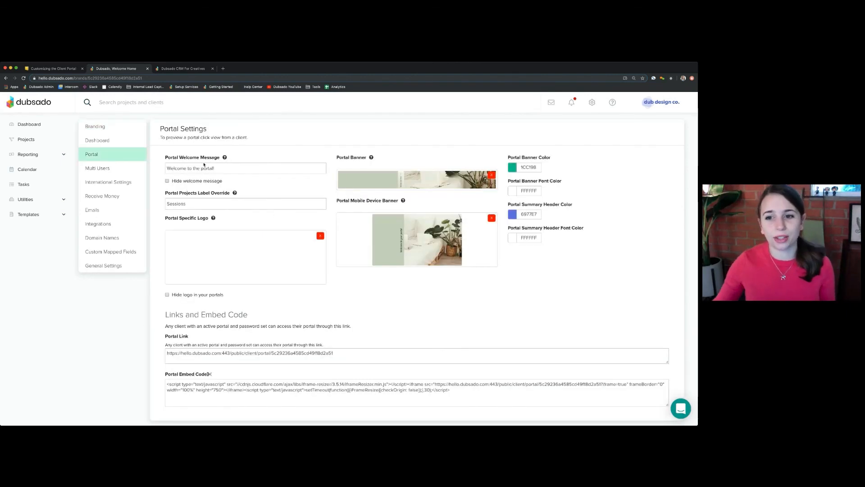